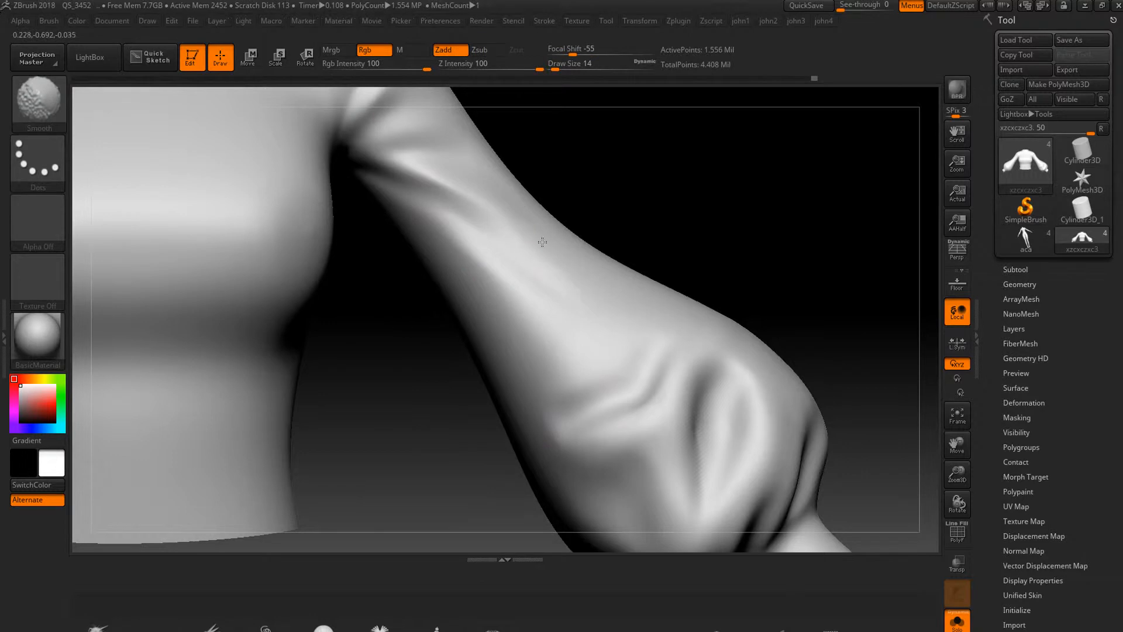
# - Smooth and recarve the creases on the inner side of the puffed lower sleeve with the DamStandard brush
pyautogui.moveTo(542, 241)
pyautogui.keyDown('alt'); pyautogui.mouseDown(button='right')
pyautogui.moveTo(629, 406)
pyautogui.moveTo(551, 301)
pyautogui.mouseUp(button='right'); pyautogui.keyUp('alt')
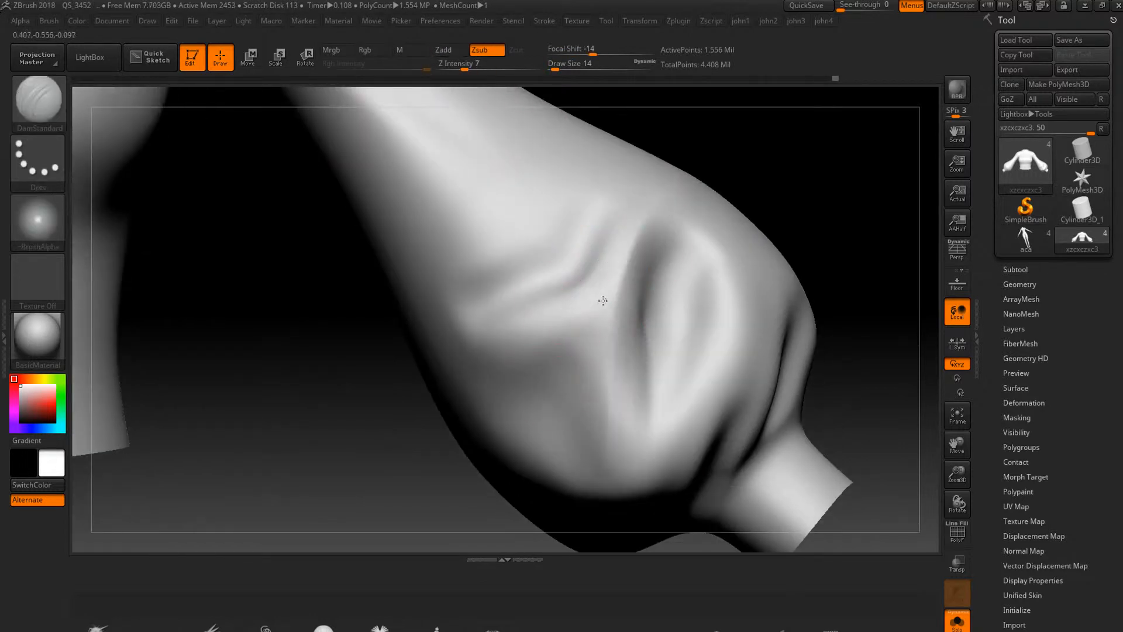
pyautogui.keyDown('shift'); pyautogui.moveTo(602, 300); pyautogui.dragTo(549, 316); pyautogui.keyUp('shift')
pyautogui.moveTo(590, 221); pyautogui.dragTo(534, 246)
pyautogui.moveTo(591, 193)
pyautogui.mouseDown()
pyautogui.moveTo(501, 283)
pyautogui.moveTo(570, 211)
pyautogui.mouseUp()
pyautogui.moveTo(909, 307); pyautogui.dragTo(881, 307)
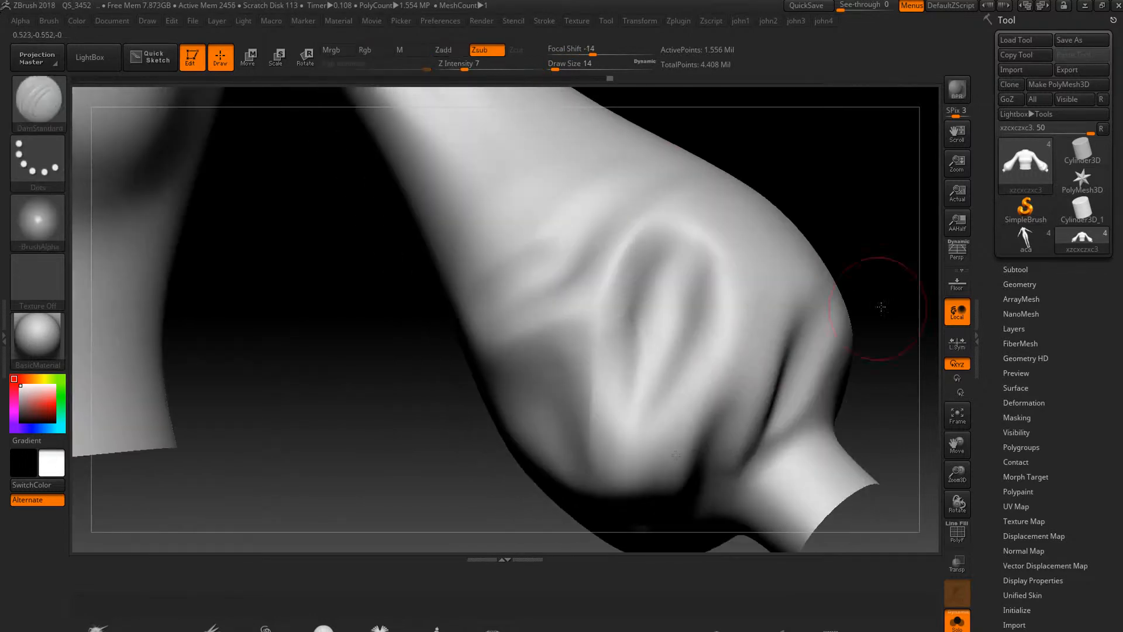
# - Build up the oval fold on the puffed sleeve with ClayBuildup and soften it with Smooth
pyautogui.press('b')
pyautogui.press('c')
pyautogui.press('b')
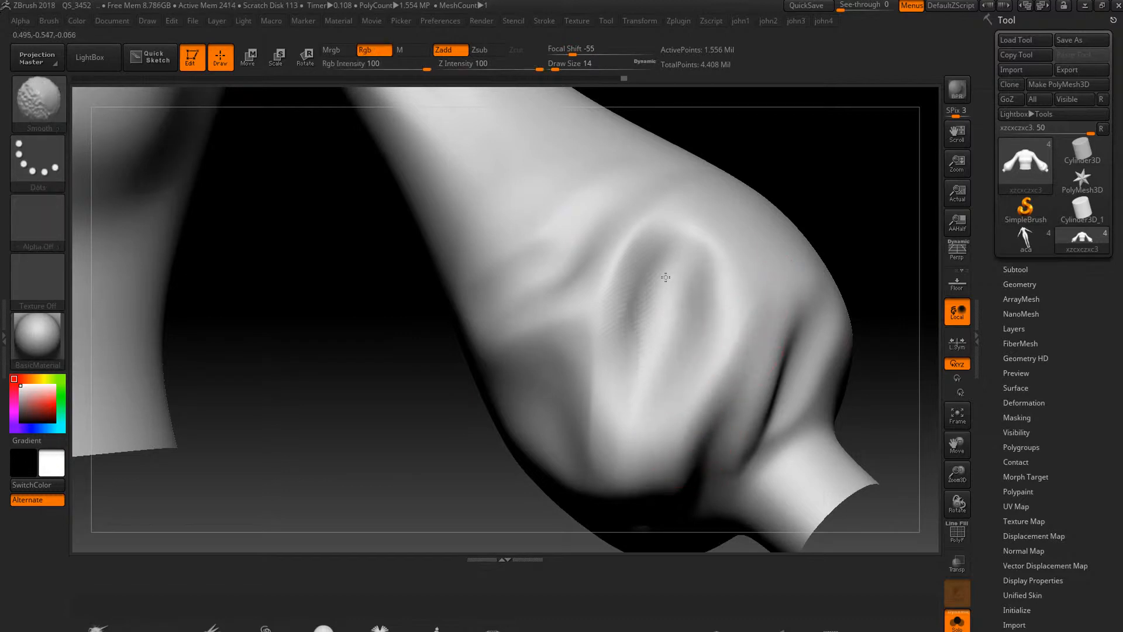
pyautogui.moveTo(666, 277)
pyautogui.keyDown('alt'); pyautogui.mouseDown(button='right')
pyautogui.moveTo(506, 402)
pyautogui.moveTo(383, 350)
pyautogui.moveTo(513, 351)
pyautogui.mouseUp(button='right'); pyautogui.keyUp('alt')
# - Delete the blouse's lower subdivision levels and mirror the mesh, using Mirror And Weld to copy the sleeve folds across
pyautogui.press('2')
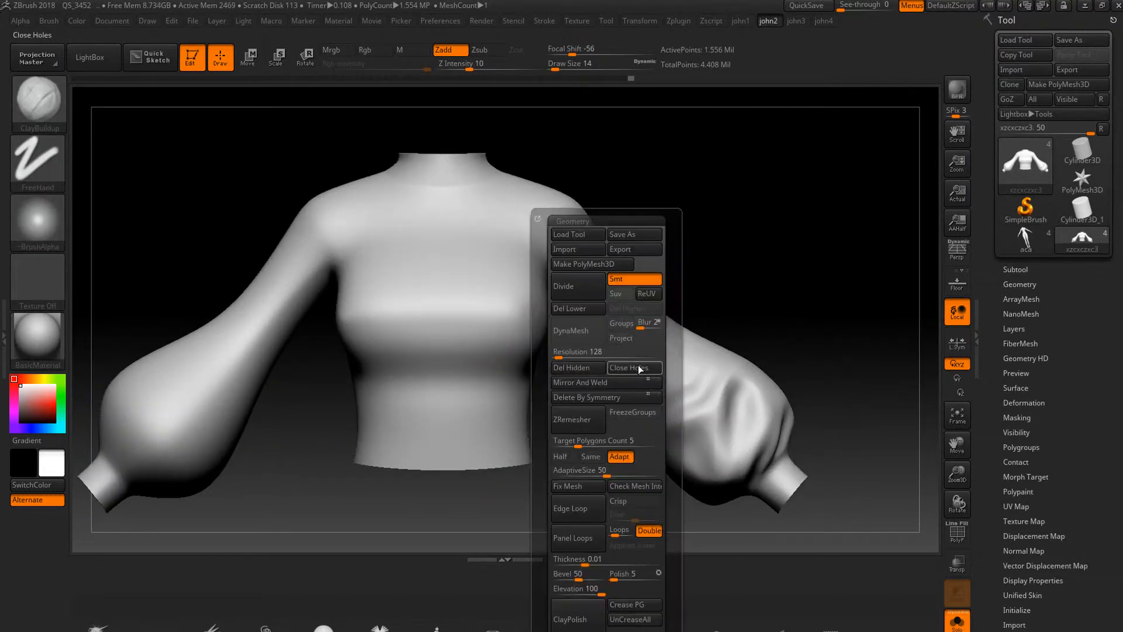
pyautogui.click(579, 308)
pyautogui.click(1023, 402)
pyautogui.click(1055, 429)
pyautogui.click(1027, 299)
pyautogui.click(1027, 286)
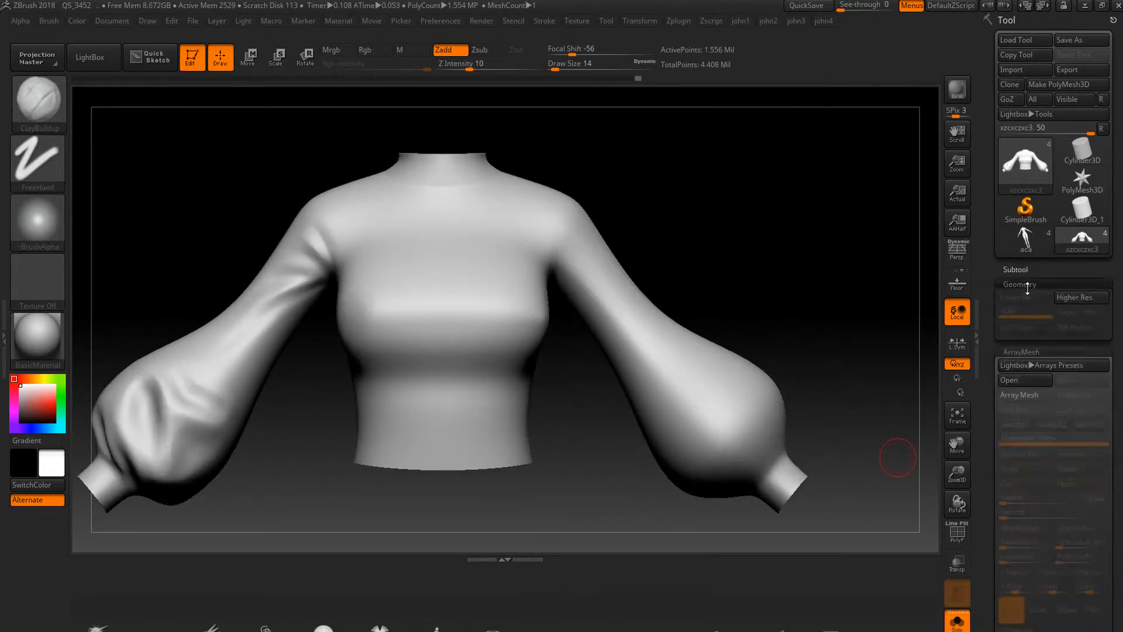
pyautogui.click(1012, 579)
# - Sculpt folds radiating from the front armpit onto the upper sleeve with ClayBuildup at draw size 10
pyautogui.moveTo(778, 380); pyautogui.dragTo(709, 404, button='right')
pyautogui.moveTo(679, 348)
pyautogui.keyDown('ctrl'); pyautogui.mouseDown(button='right')
pyautogui.moveTo(677, 378)
pyautogui.moveTo(672, 345)
pyautogui.mouseUp(button='right'); pyautogui.keyUp('ctrl')
pyautogui.keyDown('alt'); pyautogui.moveTo(603, 257); pyautogui.dragTo(672, 345, button='right'); pyautogui.keyUp('alt')
pyautogui.keyDown('ctrl'); pyautogui.moveTo(672, 345); pyautogui.dragTo(672, 371, button='right'); pyautogui.keyUp('ctrl')
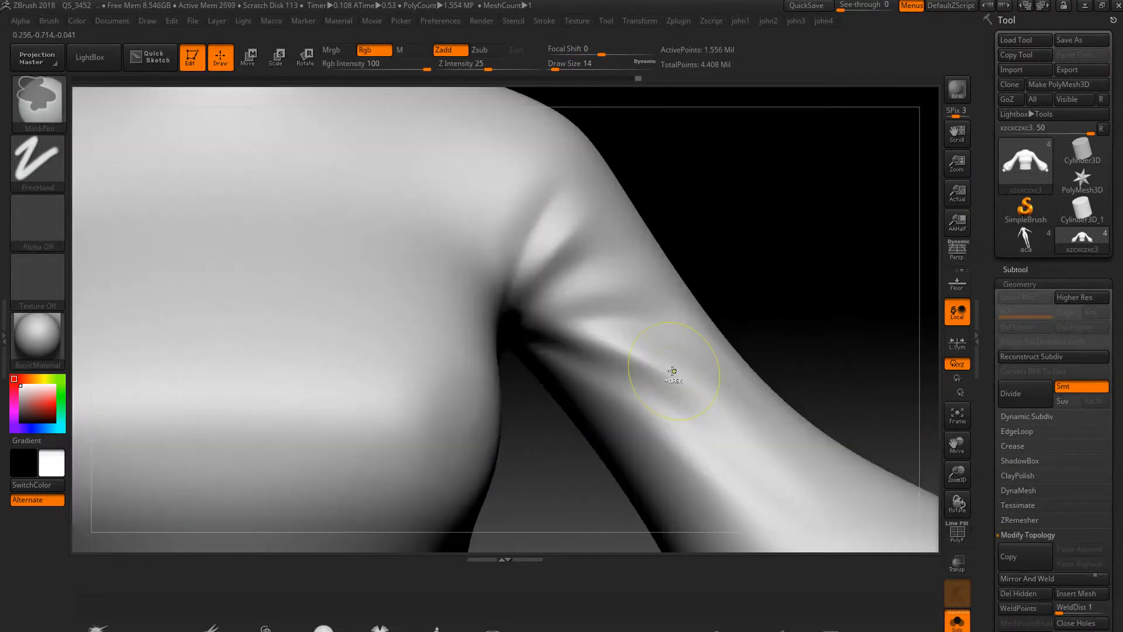
pyautogui.press('b')
pyautogui.press('c')
pyautogui.press('b')
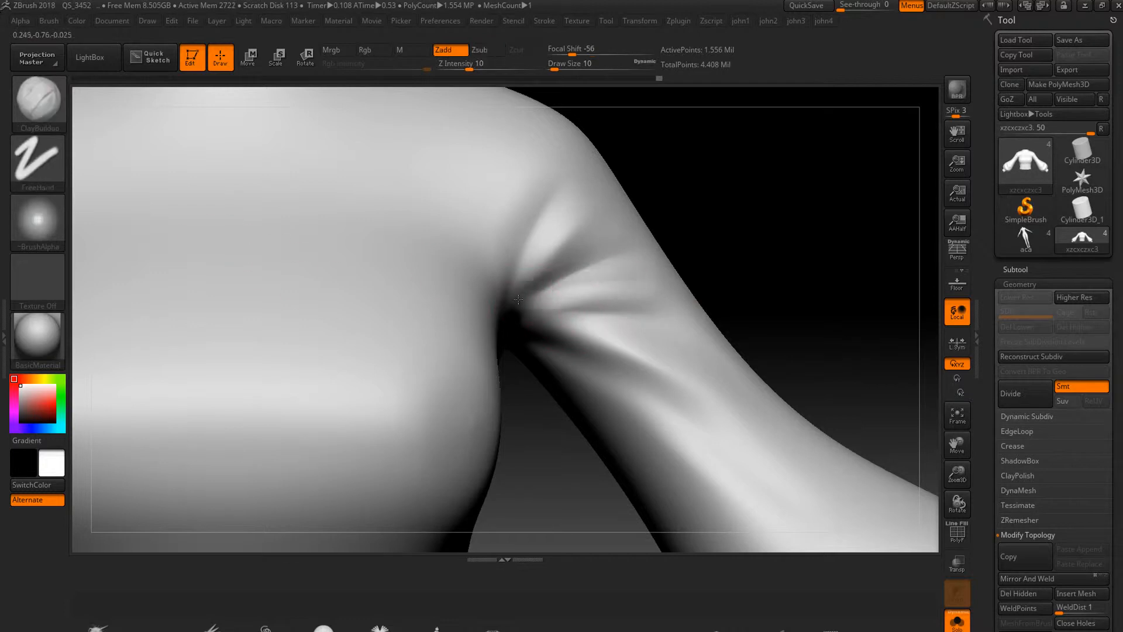
pyautogui.press('shift')
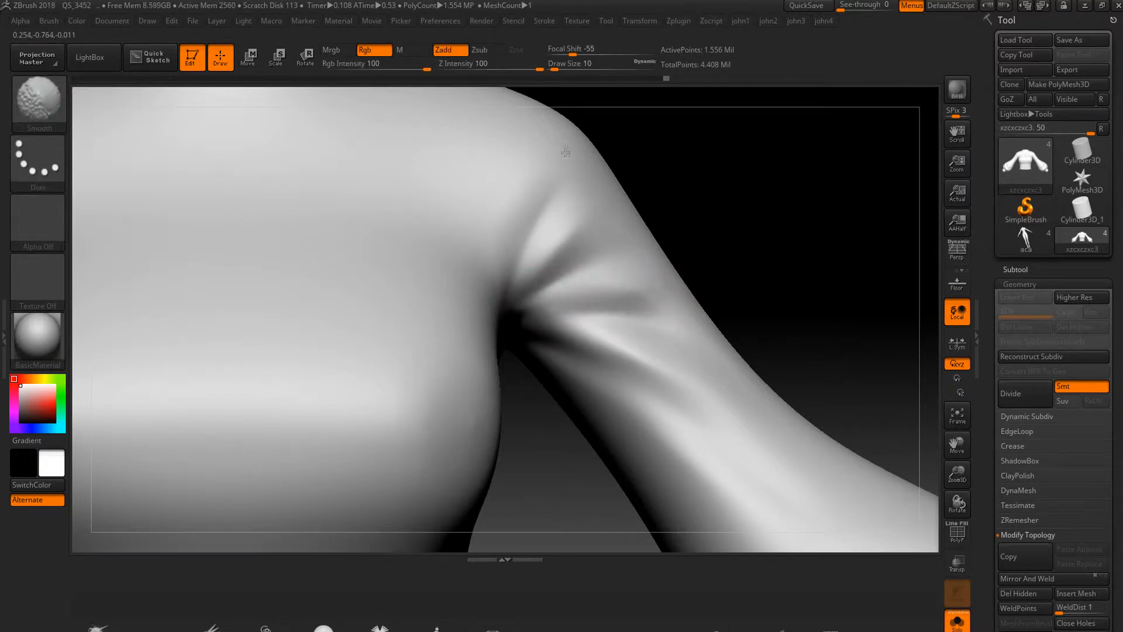
# - Build up and smooth folds running from the back armpit down the upper sleeve at draw size 14
pyautogui.moveTo(419, 196)
pyautogui.mouseDown(button='right')
pyautogui.moveTo(309, 221)
pyautogui.moveTo(479, 283)
pyautogui.mouseUp(button='right')
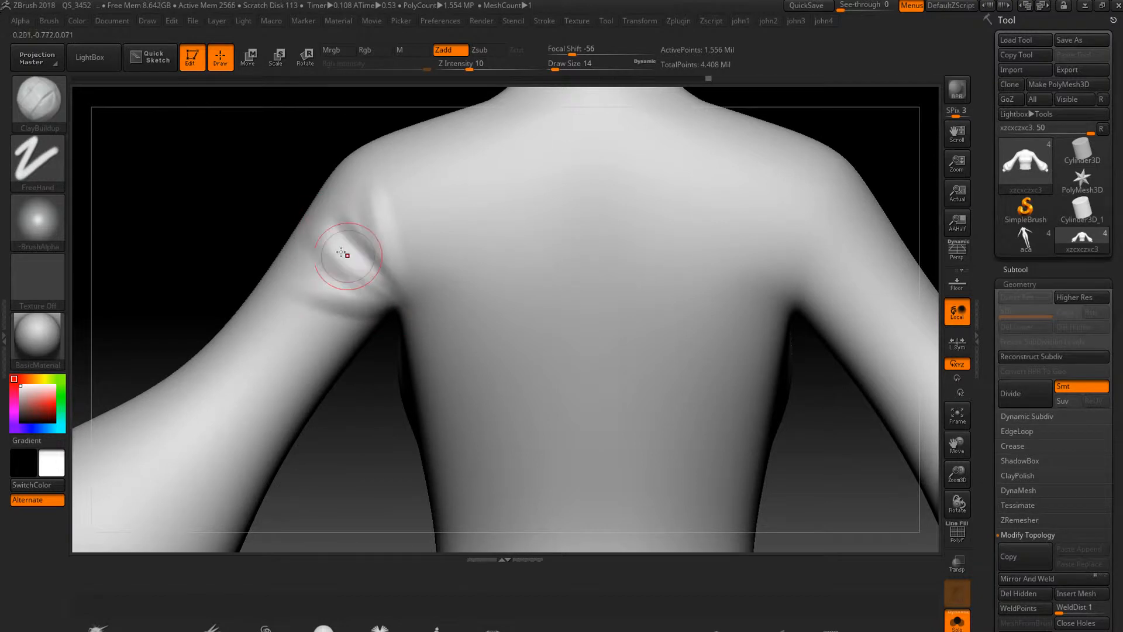
pyautogui.press('shift')
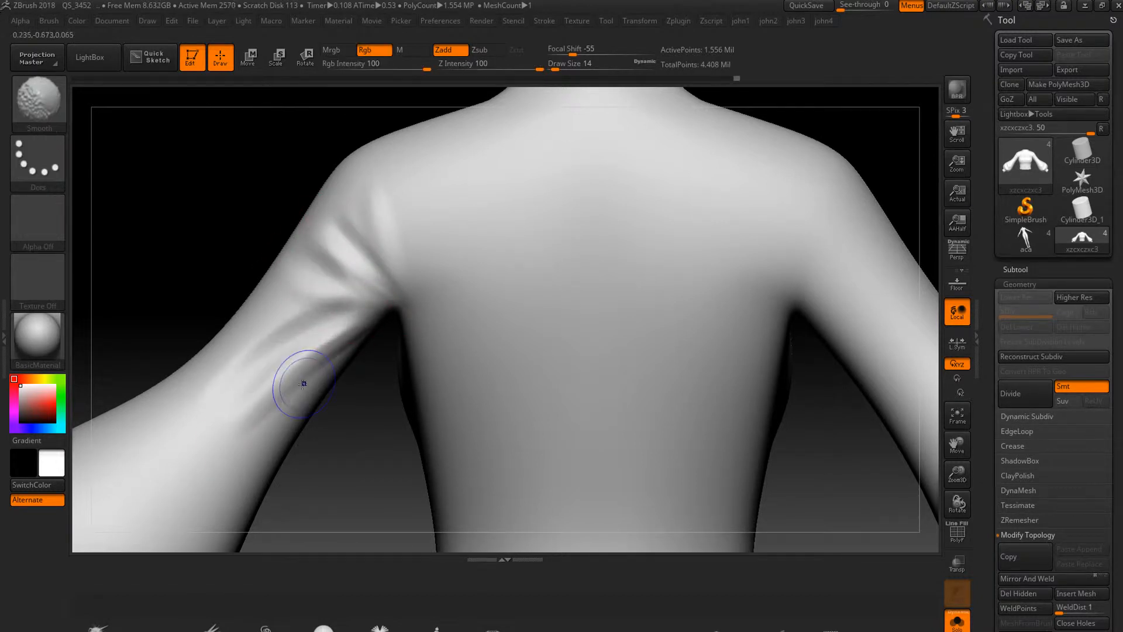
pyautogui.press('2')
pyautogui.press('shift')
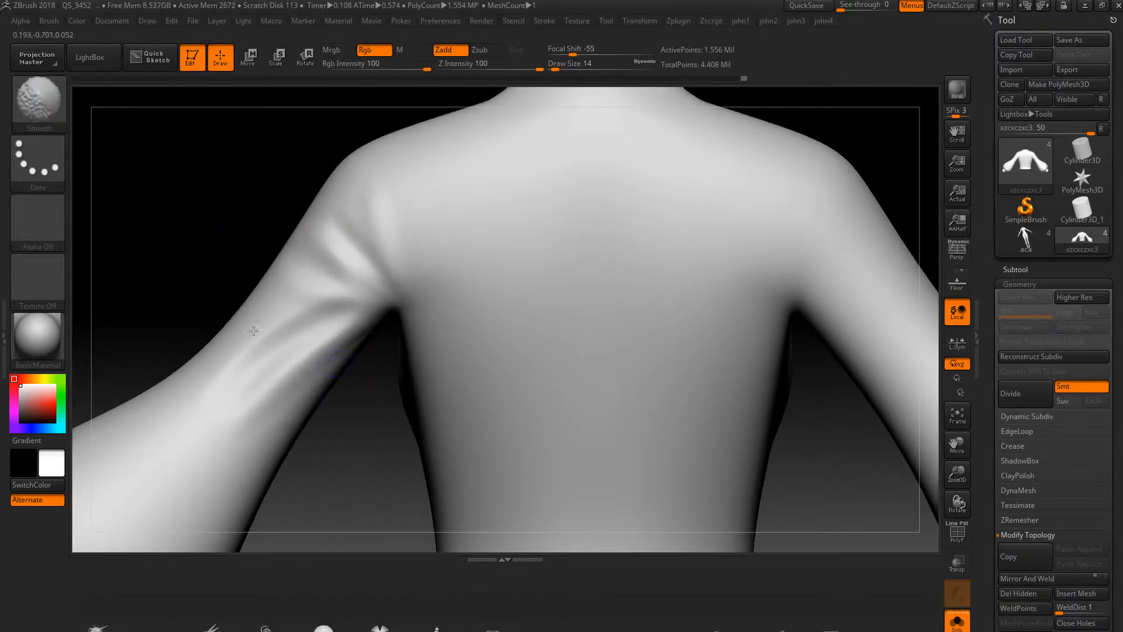
pyautogui.moveTo(361, 332); pyautogui.dragTo(289, 383)
pyautogui.press('shift')
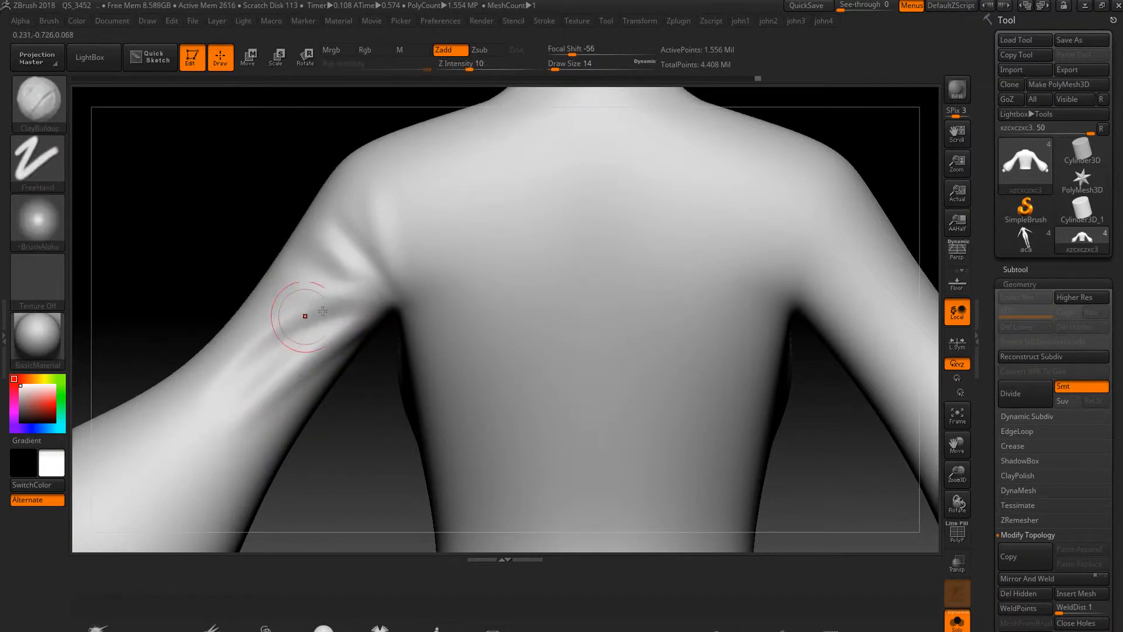
pyautogui.press('shift')
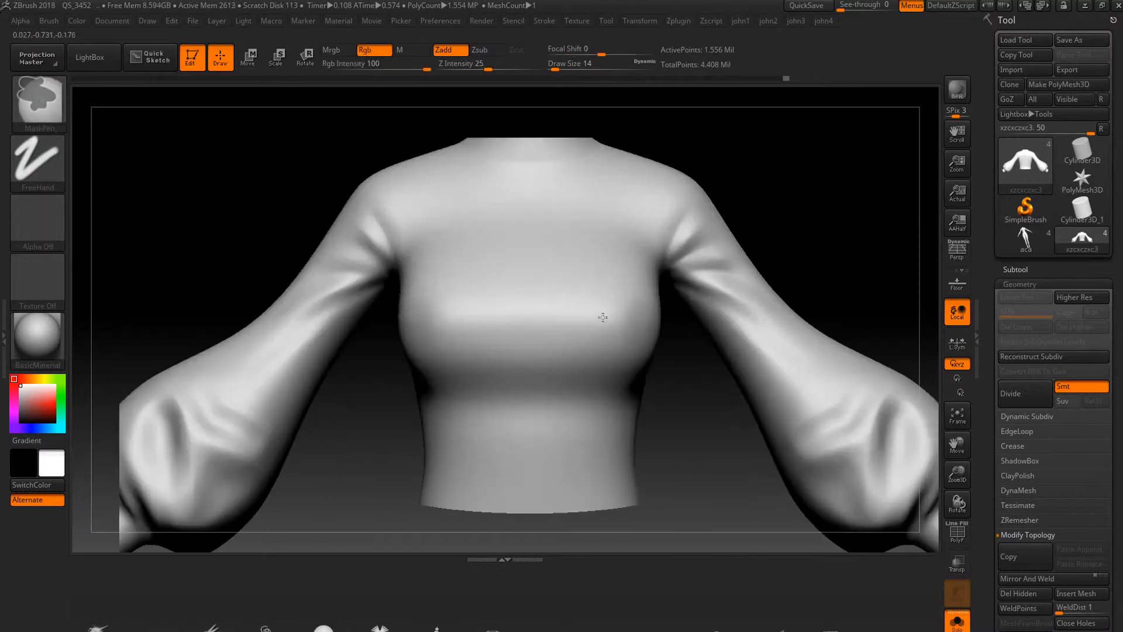
# - Turn on local symmetry for the blouse
pyautogui.scroll(-10, 1082, 440)
pyautogui.click(1024, 524)
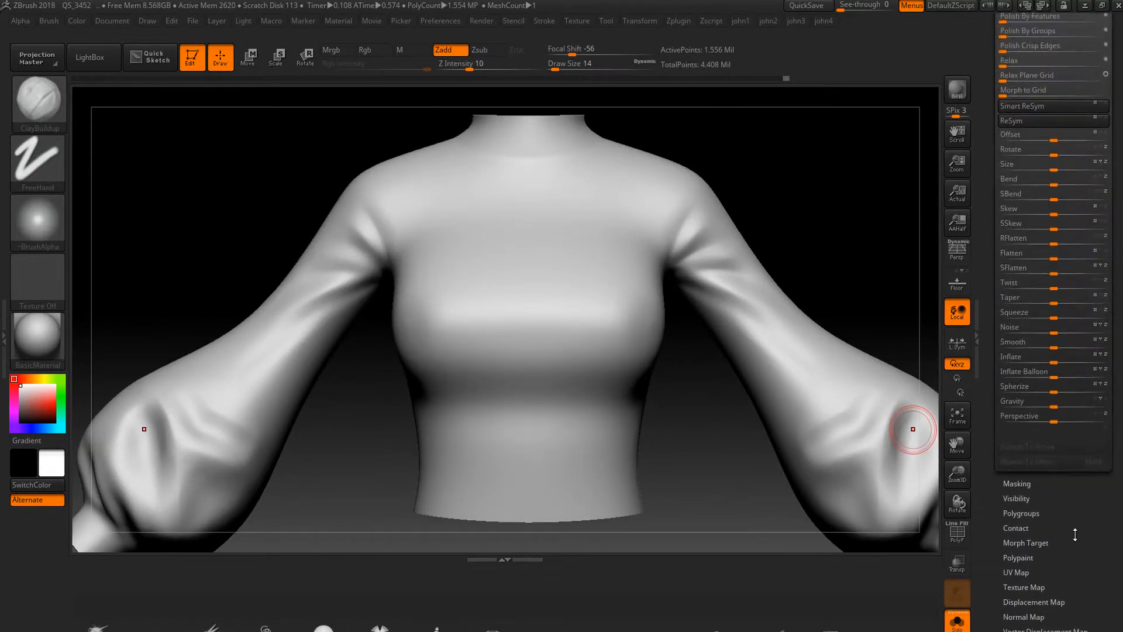
pyautogui.scroll(10, 1063, 579)
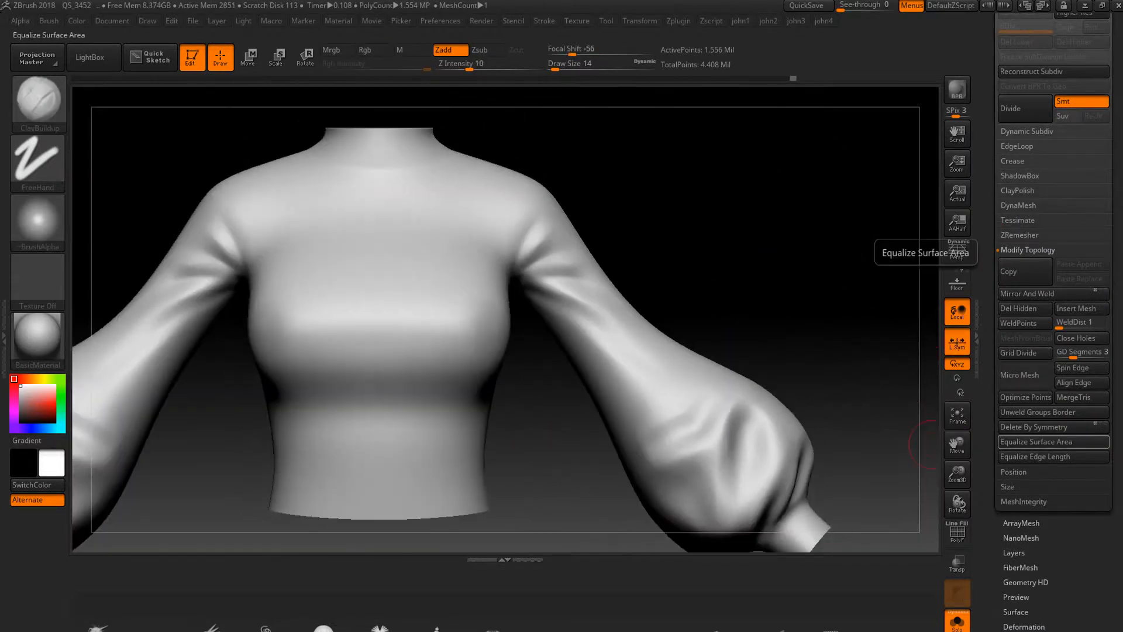
pyautogui.click(689, 333)
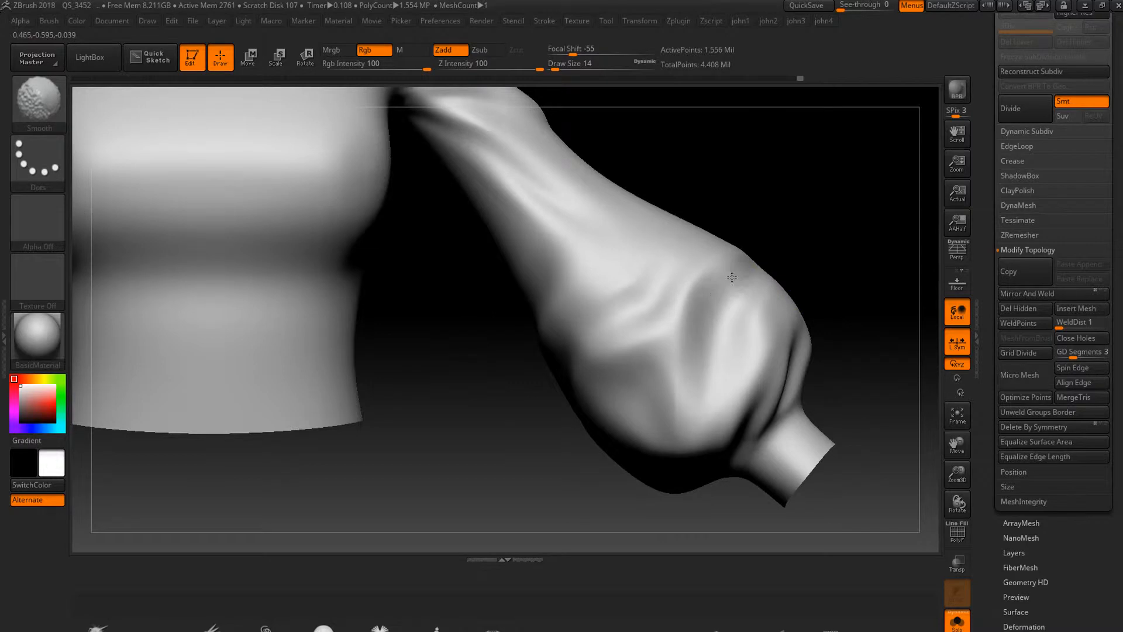
# - Sculpt and smooth folds on the back of the puffed sleeve at subdivision level 2
pyautogui.press('d')
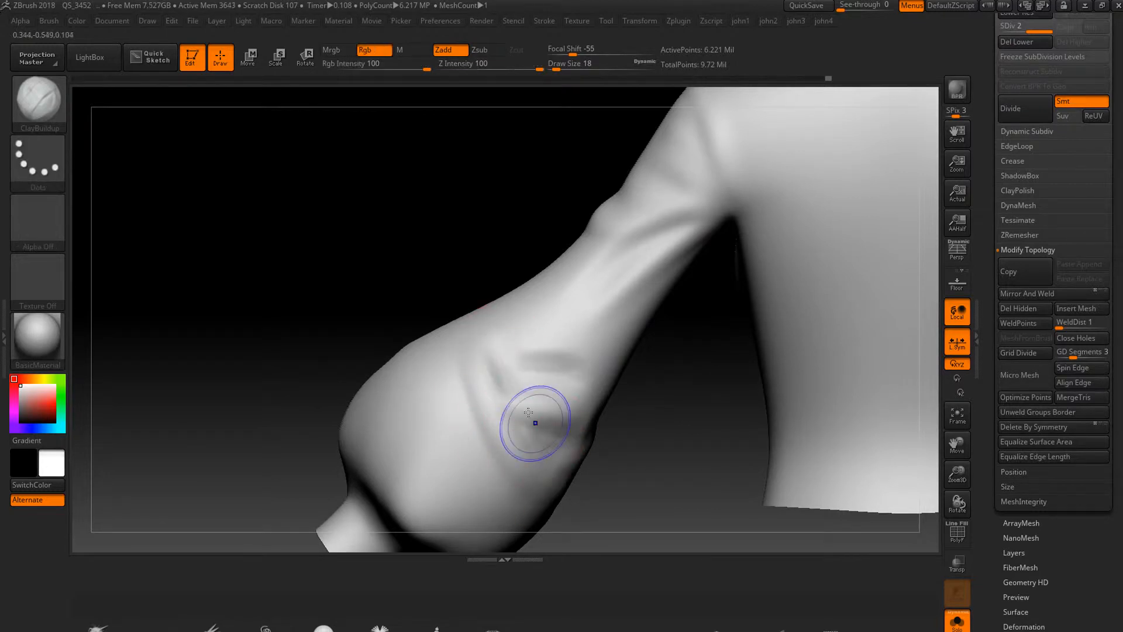
pyautogui.hotkey('shift', 'd')
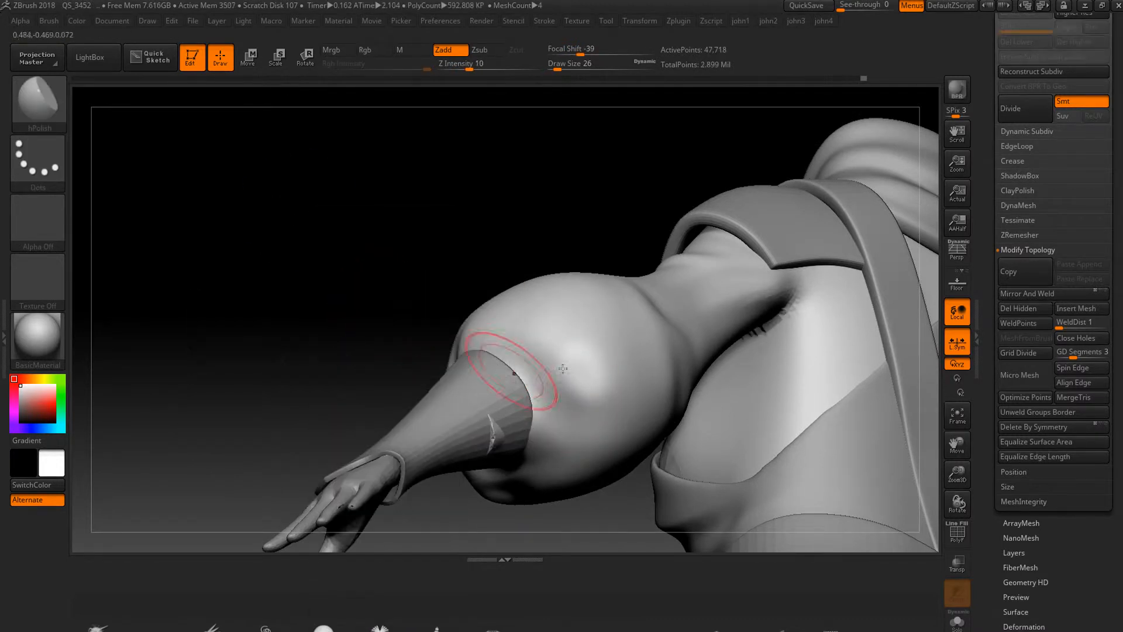
# - Sculpt and smooth cloth folds on the lower back of the bodice above the belt with ClayBuildup
pyautogui.press('d')
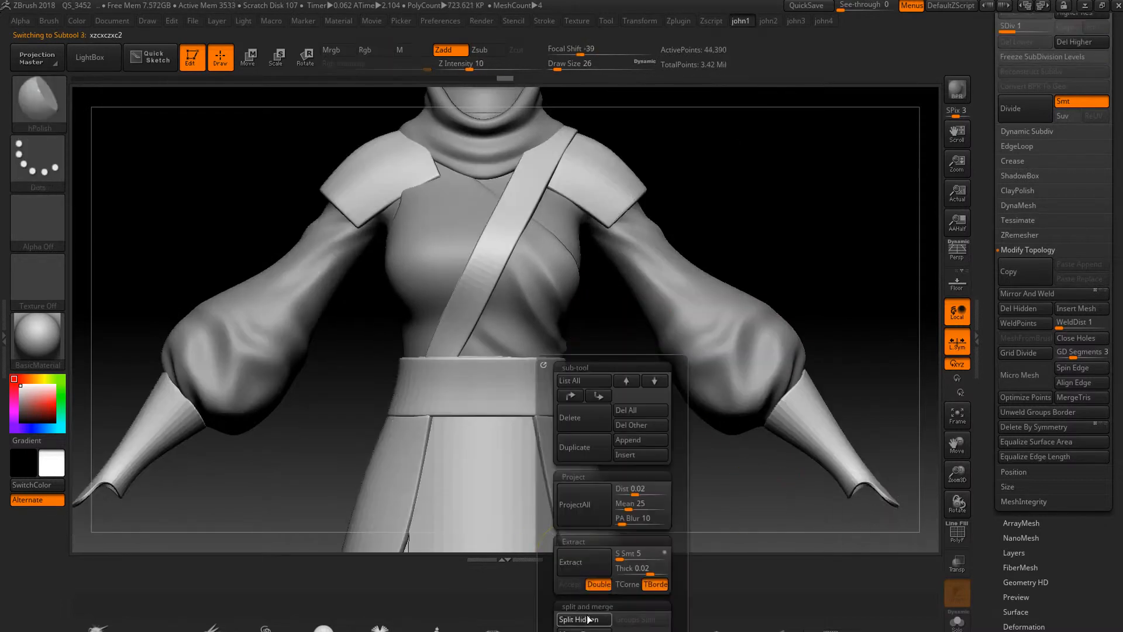
pyautogui.click(588, 619)
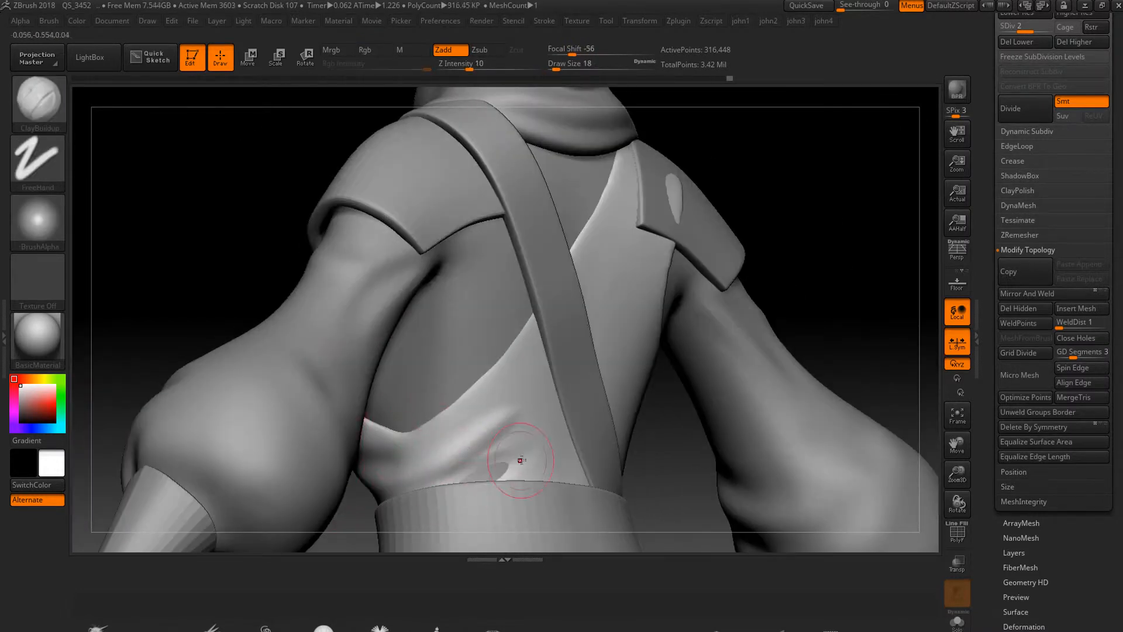
pyautogui.keyDown('shift'); pyautogui.moveTo(520, 460); pyautogui.dragTo(508, 430); pyautogui.keyUp('shift')
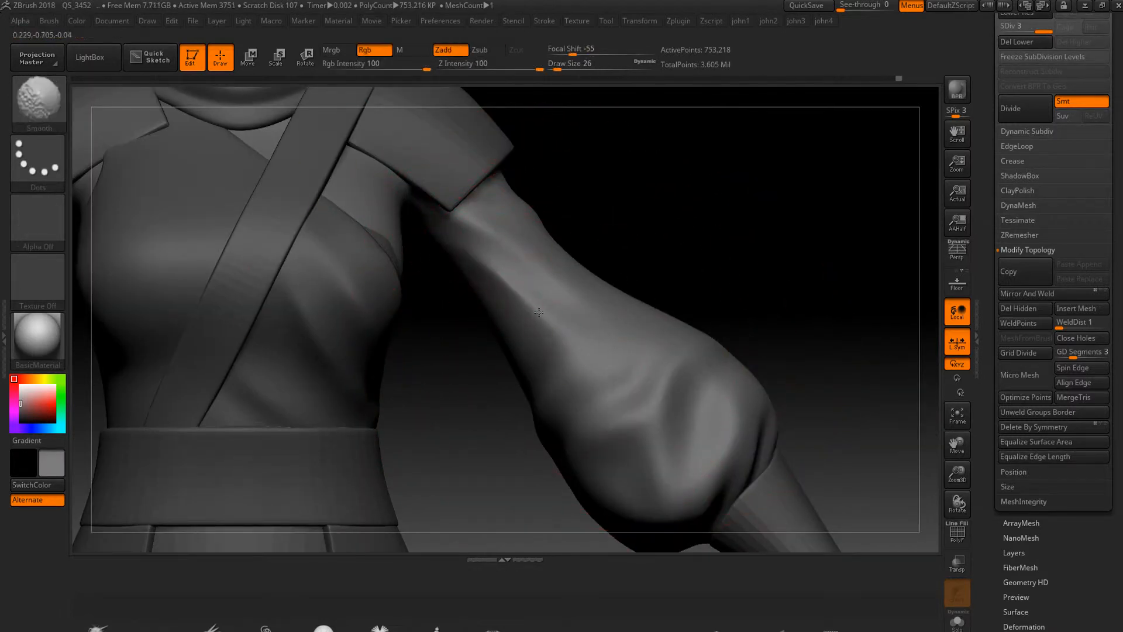
pyautogui.keyDown('alt'); pyautogui.moveTo(754, 234); pyautogui.dragTo(735, 161); pyautogui.keyUp('alt')
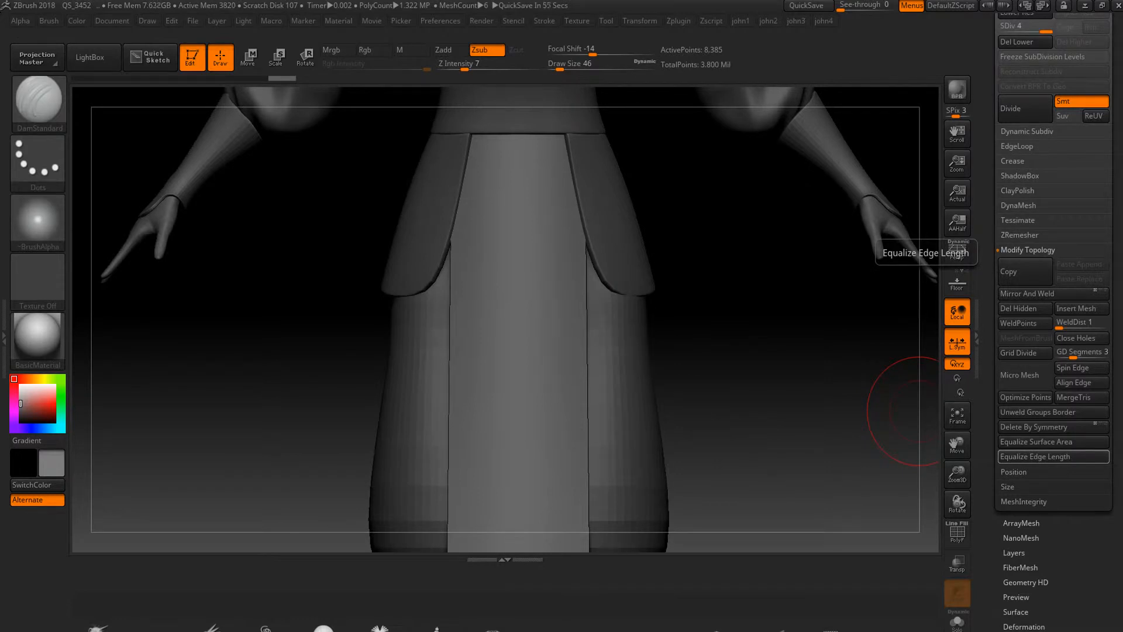
# - Sculpt a long diagonal fold down the front skirt panel with ClayBuildup at draw size 34
pyautogui.moveTo(918, 410); pyautogui.dragTo(819, 323)
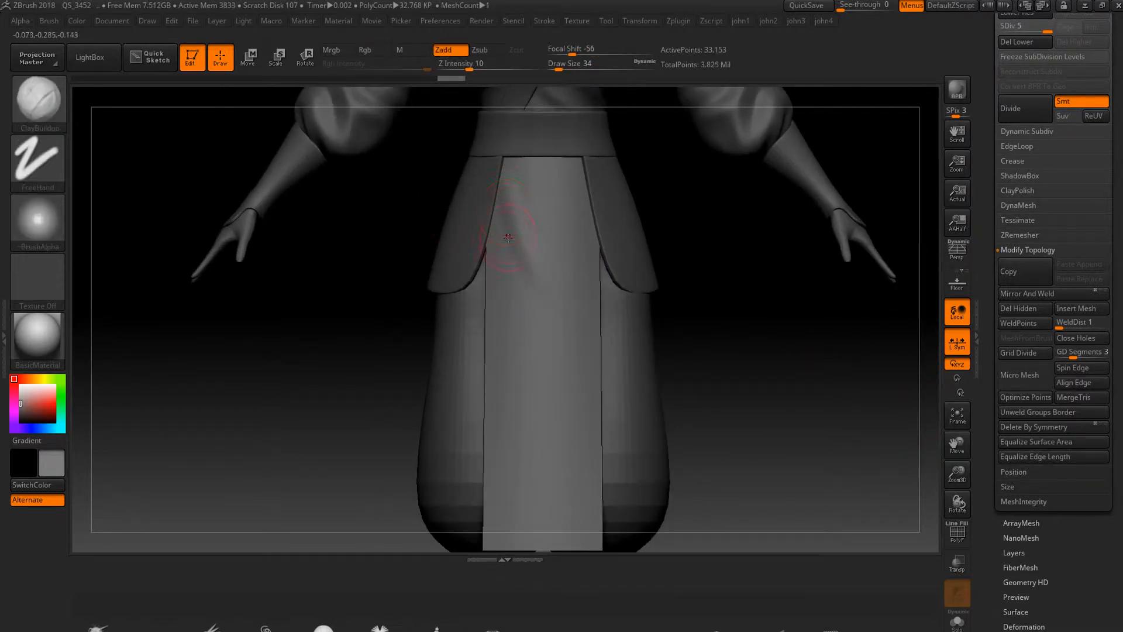
pyautogui.moveTo(522, 266); pyautogui.dragTo(547, 346)
pyautogui.keyDown('alt'); pyautogui.moveTo(665, 377); pyautogui.dragTo(675, 276); pyautogui.keyUp('alt')
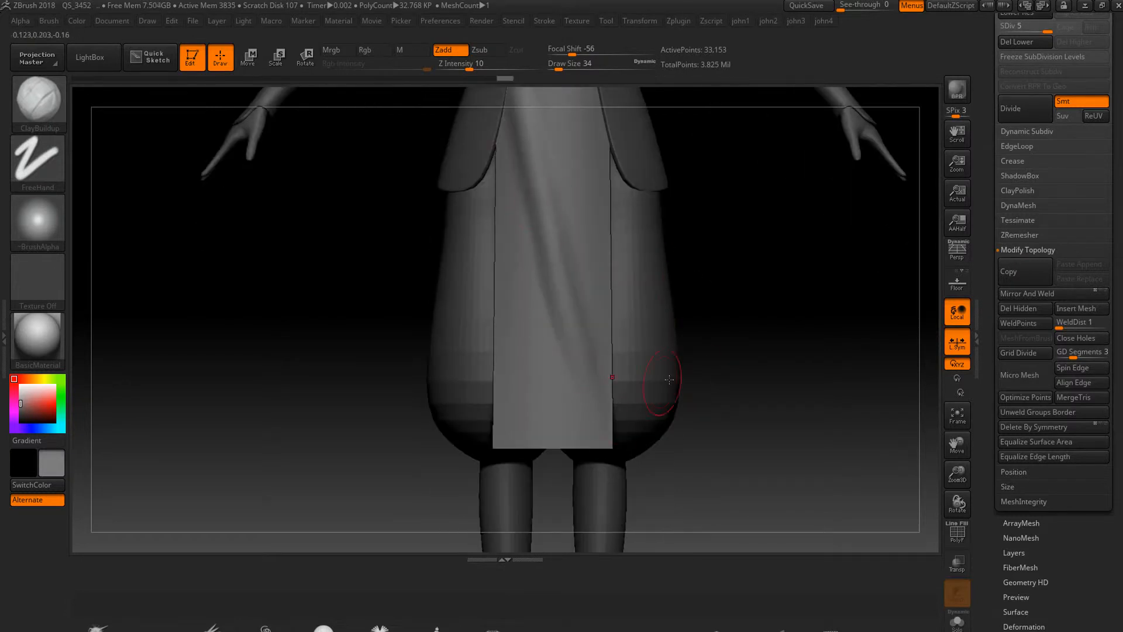
pyautogui.keyDown('alt'); pyautogui.moveTo(408, 322); pyautogui.dragTo(462, 395); pyautogui.keyUp('alt')
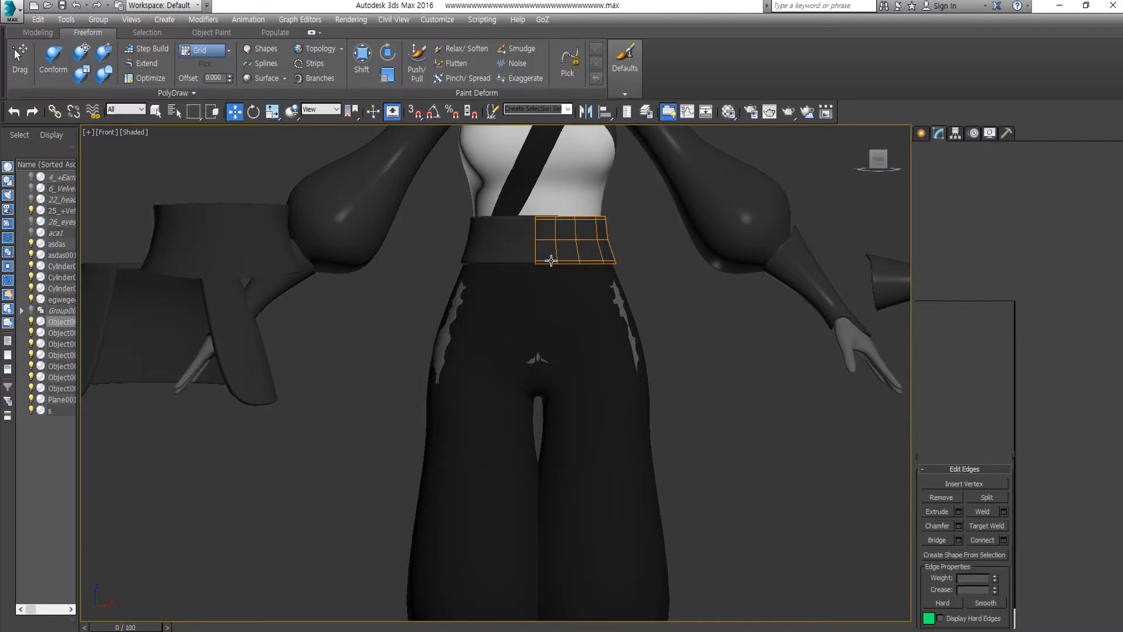
# - Switch to 3ds Max and extrude the belt's lower edges downward over the upper legs to form a skirt
pyautogui.keyDown('shift'); pyautogui.moveTo(587, 208); pyautogui.dragTo(587, 465); pyautogui.keyUp('shift')
pyautogui.press('r')
pyautogui.moveTo(606, 514); pyautogui.dragTo(634, 405, button='middle')
pyautogui.moveTo(634, 406); pyautogui.dragTo(637, 351)
pyautogui.press('w')
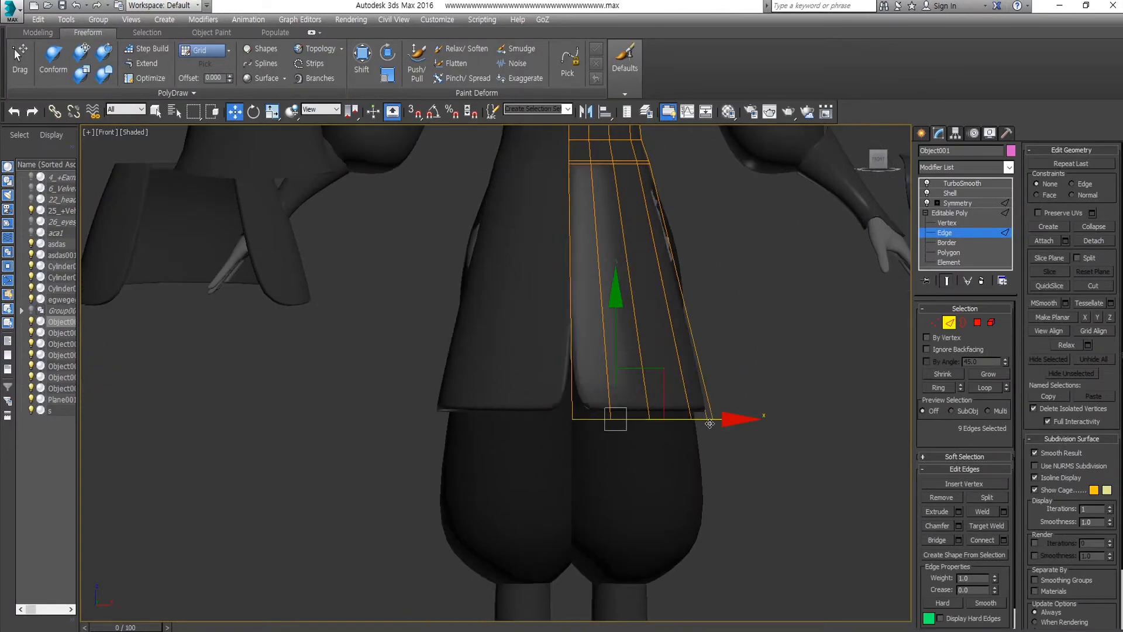
# - Flare the skirt by moving its hem edges outward past the hips
pyautogui.moveTo(710, 420); pyautogui.dragTo(769, 423)
pyautogui.keyDown('alt'); pyautogui.moveTo(784, 421); pyautogui.dragTo(712, 494, button='middle'); pyautogui.keyUp('alt')
pyautogui.press('e')
pyautogui.press('r')
pyautogui.press('w')
pyautogui.moveTo(712, 493); pyautogui.dragTo(783, 498)
# - Add a horizontal edge loop at hip height on the skirt and adjust its position around the hips
pyautogui.moveTo(750, 290); pyautogui.dragTo(759, 290)
pyautogui.press('w')
pyautogui.moveTo(754, 290); pyautogui.dragTo(767, 302)
pyautogui.click(894, 158)
pyautogui.scroll(3, 611, 263)
pyautogui.press('r')
pyautogui.press('w')
pyautogui.scroll(-6, 685, 345)
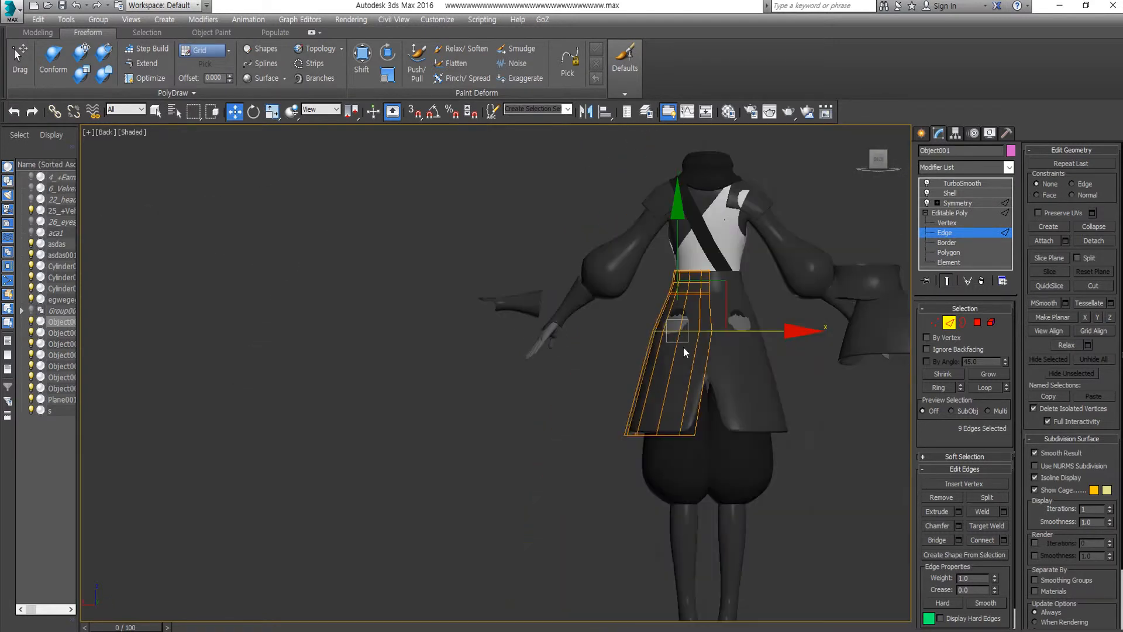
# - Lower the skirt's hem vertices to the bottom of the baggy trousers and refine the flare
pyautogui.press('u')
pyautogui.click(935, 323)
pyautogui.scroll(4, 689, 376)
pyautogui.press('r')
pyautogui.keyDown('alt'); pyautogui.moveTo(478, 369); pyautogui.dragTo(655, 393, button='middle'); pyautogui.keyUp('alt')
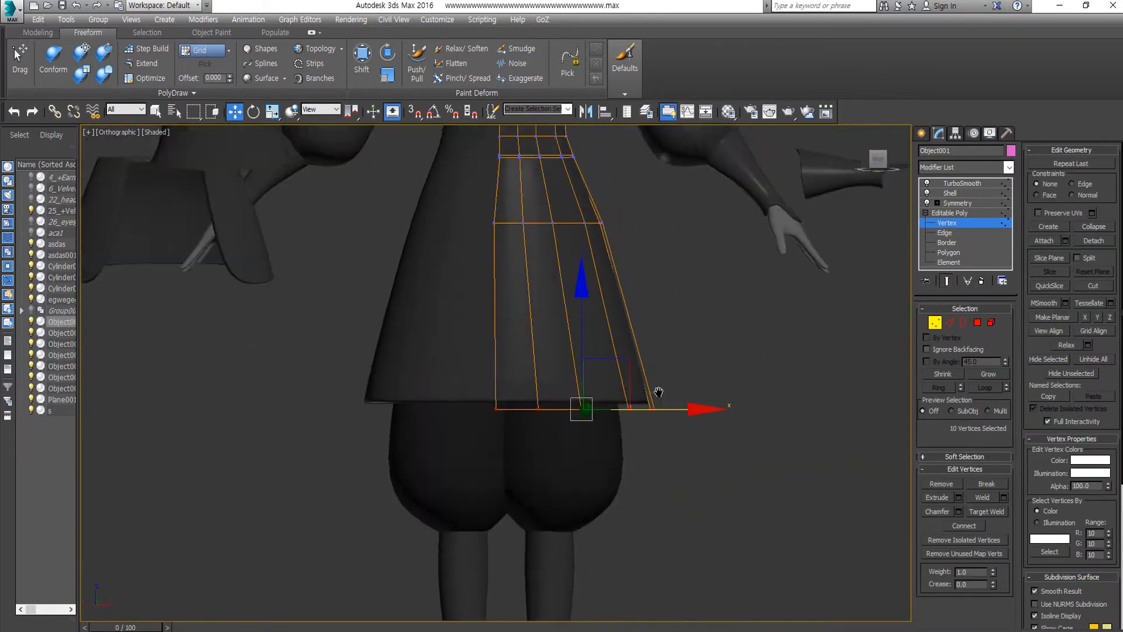
pyautogui.scroll(3, 634, 388)
pyautogui.press('f')
pyautogui.moveTo(648, 360); pyautogui.dragTo(648, 455)
pyautogui.keyDown('alt'); pyautogui.moveTo(647, 455); pyautogui.dragTo(474, 390, button='middle'); pyautogui.keyUp('alt')
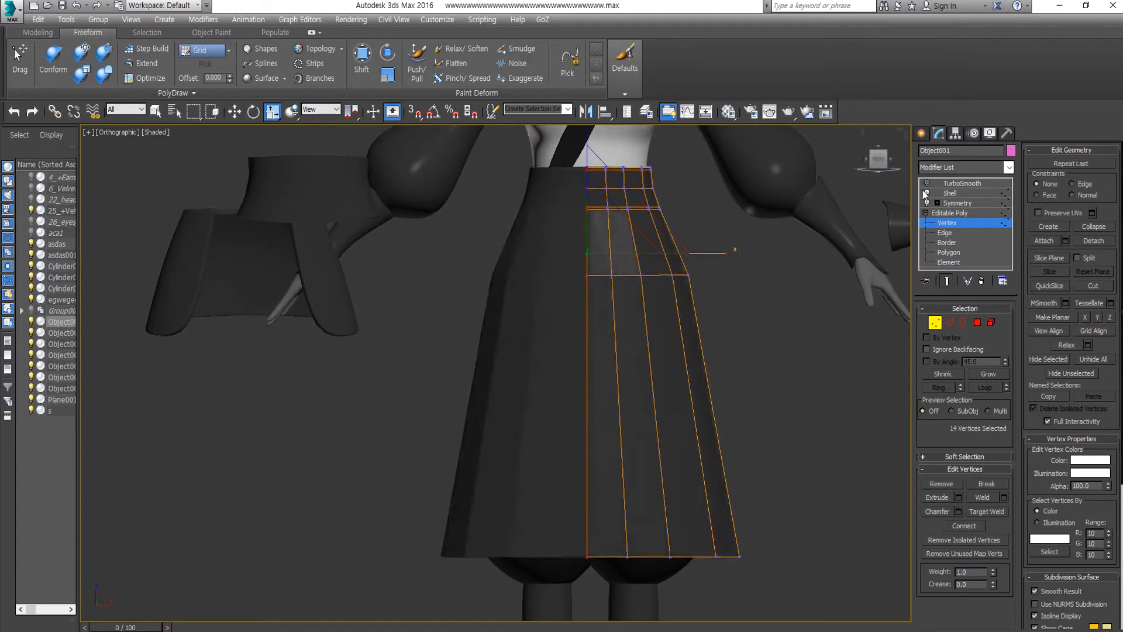
# - Collapse the skirt to an Editable Poly and add a TurboSmooth modifier
pyautogui.rightClick(709, 303)
pyautogui.click(853, 455)
pyautogui.click(947, 168)
pyautogui.scroll(-10, 959, 409)
pyautogui.click(959, 468)
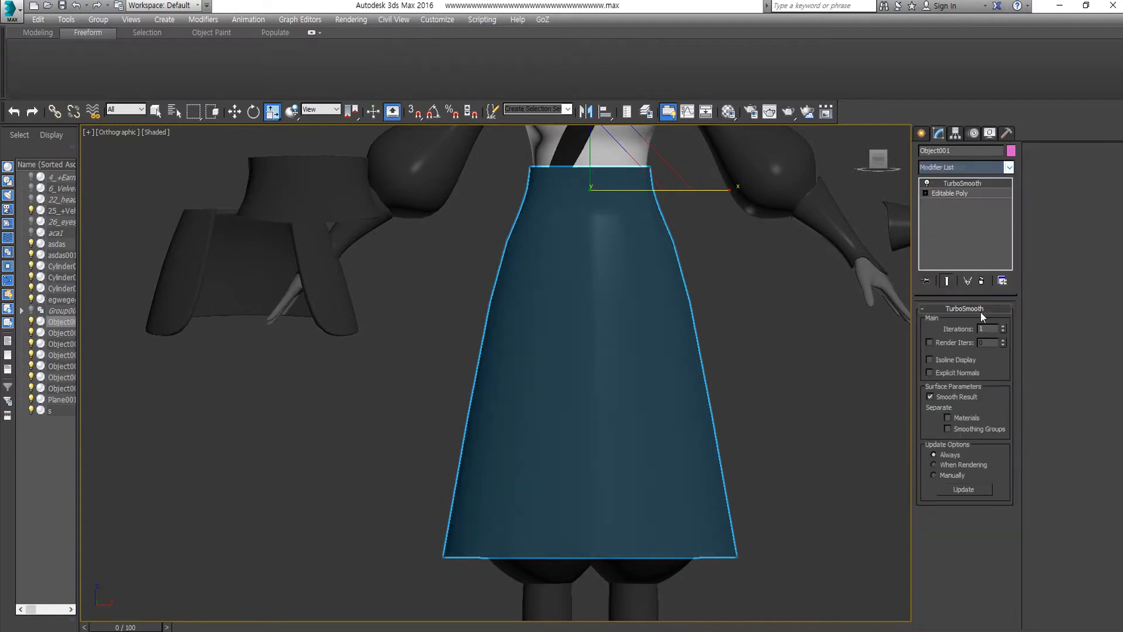
# - Set the skirt's TurboSmooth iterations to 2 and check the smoothed shape from the front
pyautogui.press('F4')
pyautogui.keyDown('alt'); pyautogui.moveTo(614, 275); pyautogui.dragTo(726, 301, button='middle'); pyautogui.keyUp('alt')
pyautogui.click(879, 161)
pyautogui.press('F4')
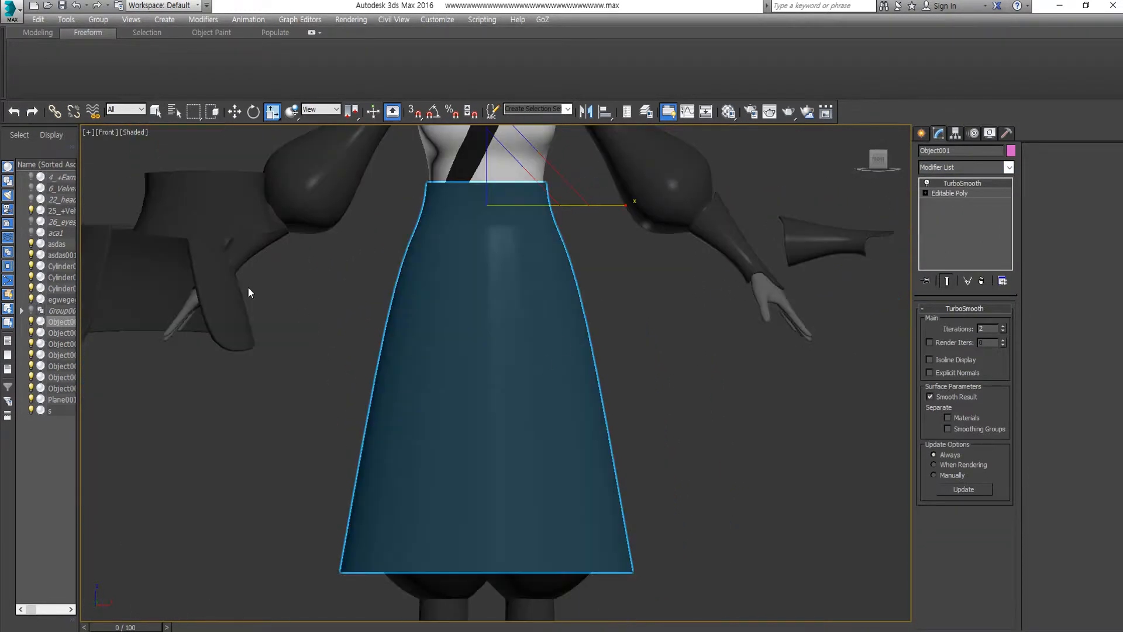
# - Select a vertical loop of polygons on the back of the skirt
pyautogui.click(643, 257)
pyautogui.press('w')
pyautogui.scroll(3, 675, 260)
pyautogui.click(742, 454)
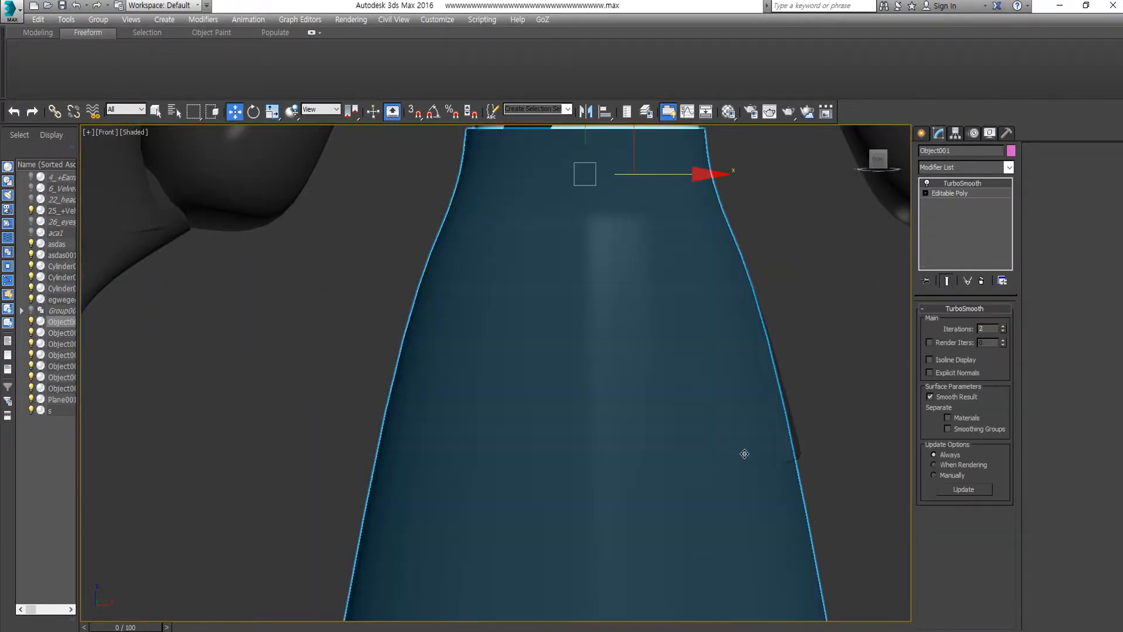
pyautogui.scroll(-5, 742, 454)
pyautogui.press('4')
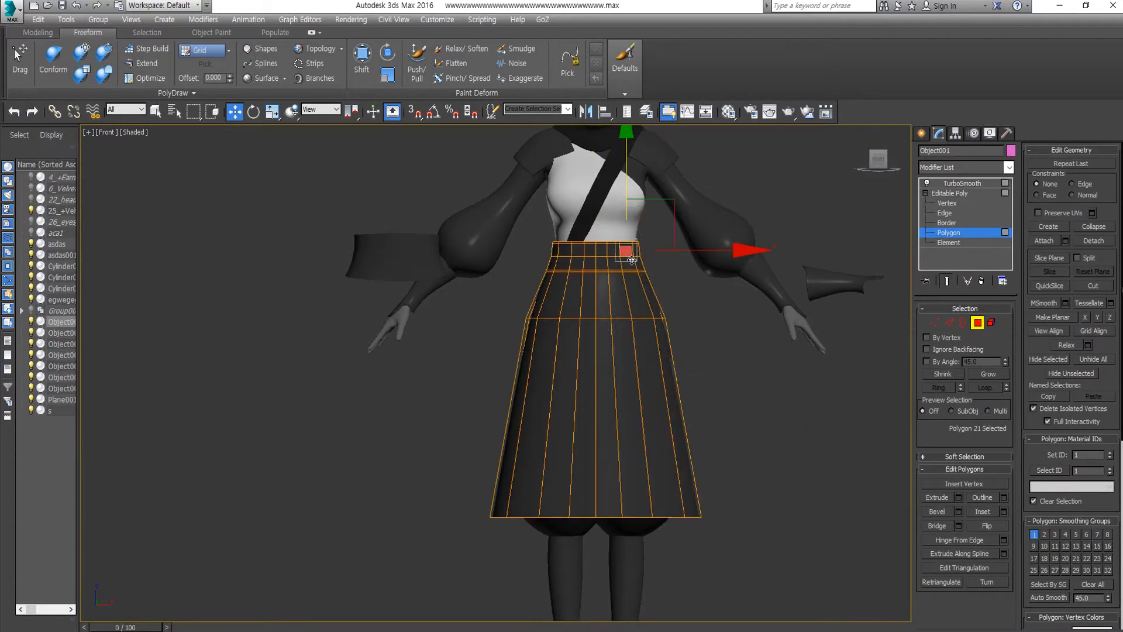
pyautogui.scroll(4, 632, 259)
pyautogui.keyDown('alt'); pyautogui.moveTo(632, 260); pyautogui.dragTo(611, 273, button='middle'); pyautogui.keyUp('alt')
pyautogui.click(601, 225)
pyautogui.keyDown('shift'); pyautogui.click(600, 257); pyautogui.keyUp('shift')
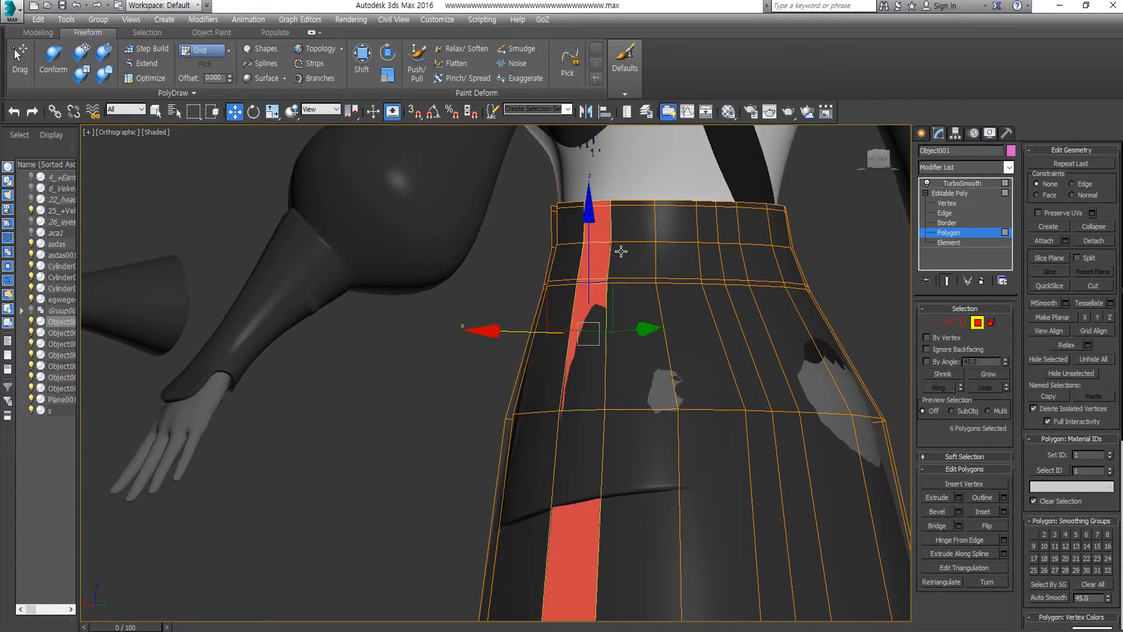
# - Thin out the skirt's mesh by removing alternate vertical edge loops
pyautogui.scroll(-5, 694, 301)
pyautogui.press('2')
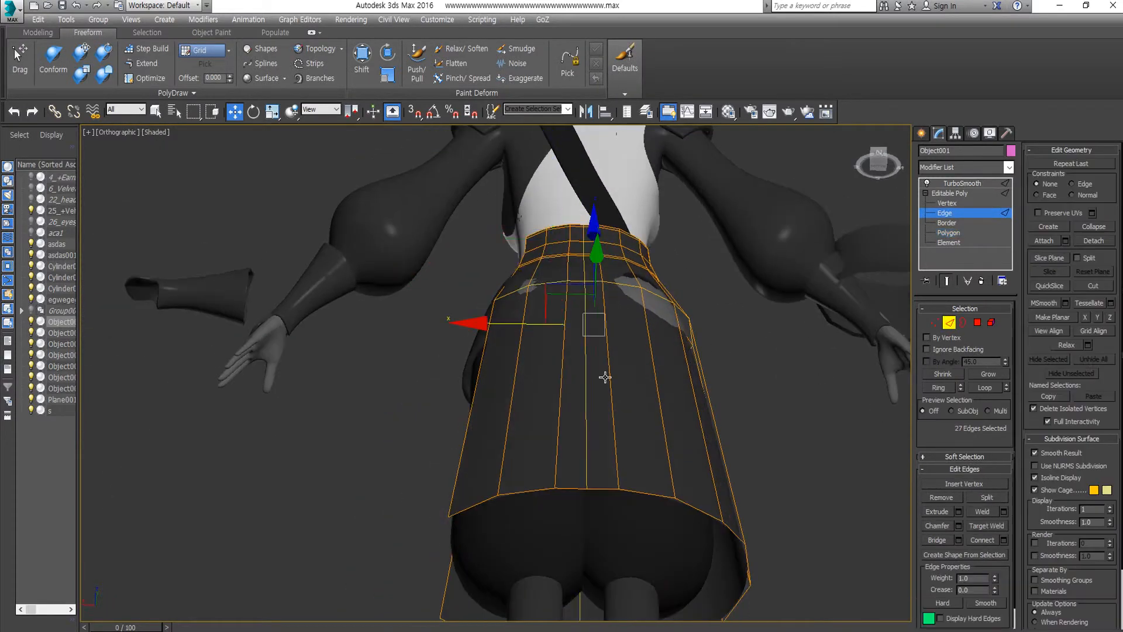
pyautogui.click(584, 354)
pyautogui.moveTo(409, 345)
pyautogui.keyDown('alt'); pyautogui.mouseDown(button='middle')
pyautogui.moveTo(389, 394)
pyautogui.moveTo(426, 351)
pyautogui.mouseUp(button='middle'); pyautogui.keyUp('alt')
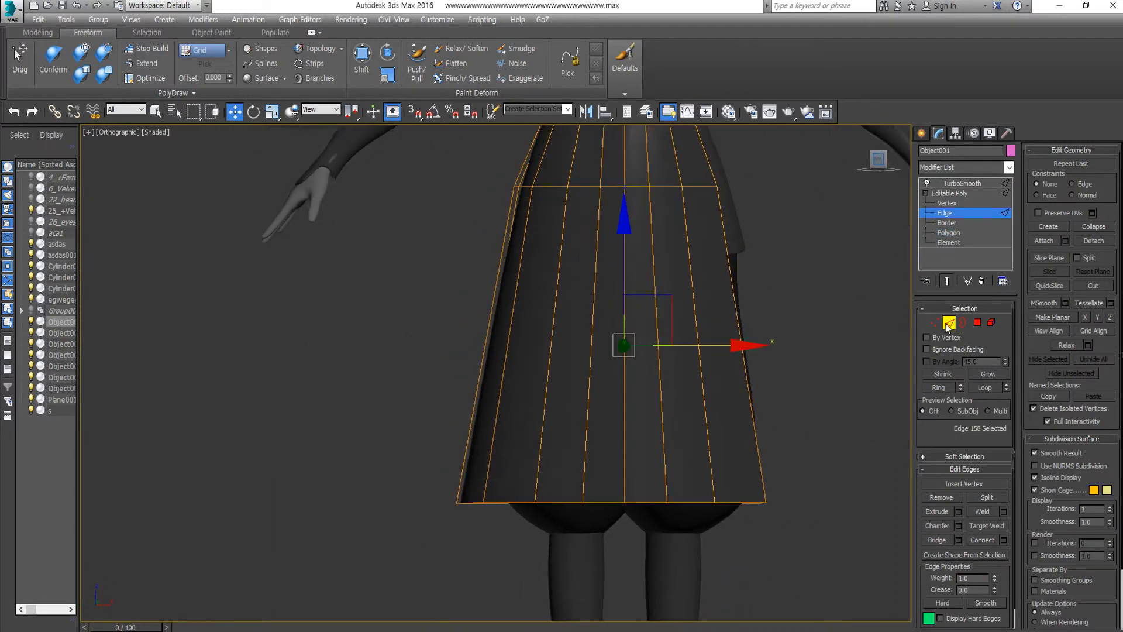
pyautogui.click(962, 183)
pyautogui.press('f')
pyautogui.click(944, 213)
pyautogui.press('F4')
pyautogui.moveTo(708, 378); pyautogui.dragTo(673, 396, button='middle')
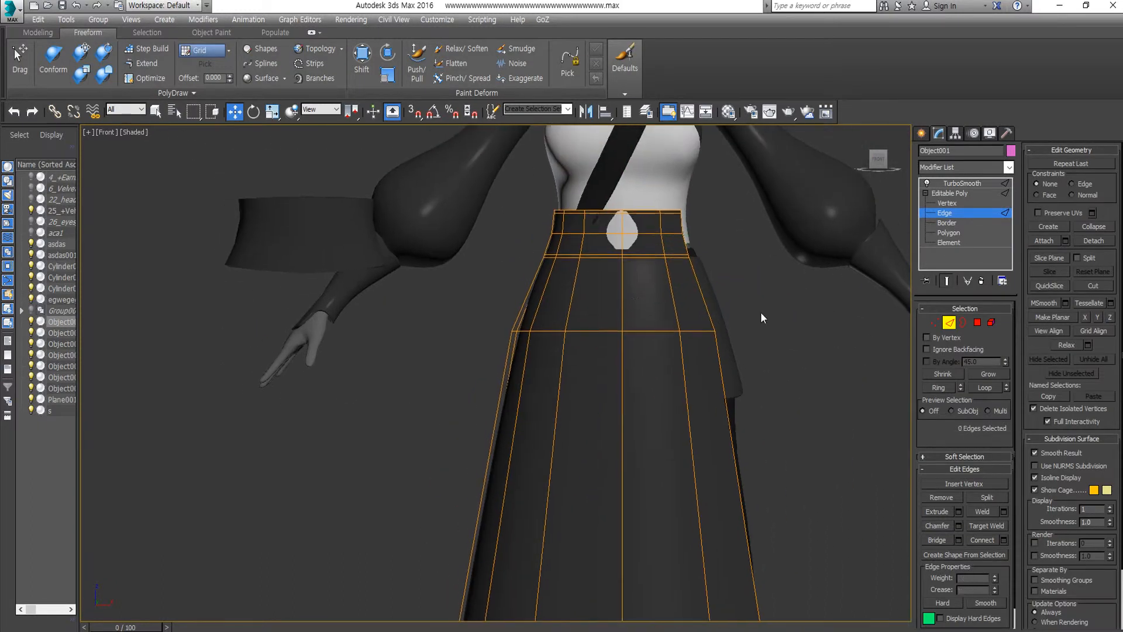
# - Select the separate waistband above the skirt and open the modifier choices for it
pyautogui.click(338, 233)
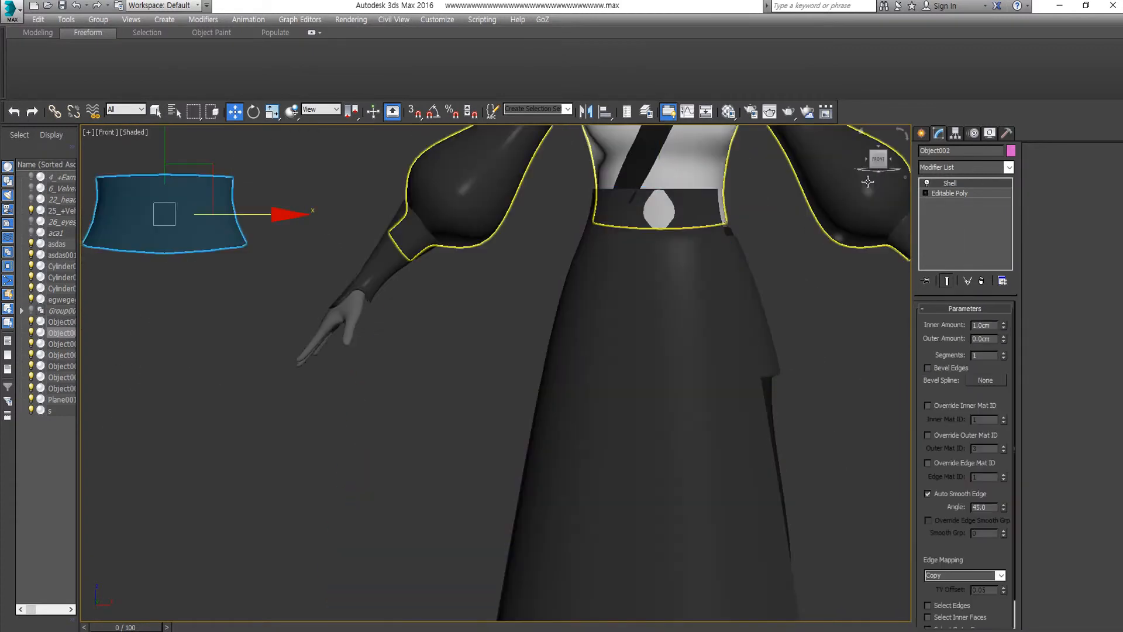
pyautogui.click(1008, 168)
pyautogui.click(960, 483)
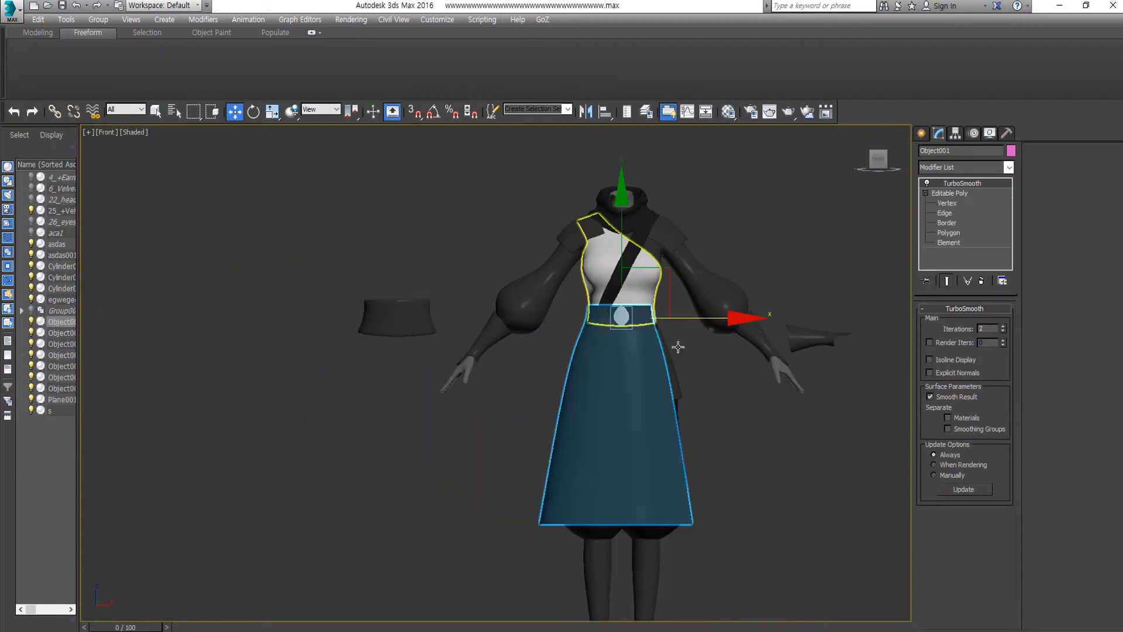
pyautogui.click(633, 323)
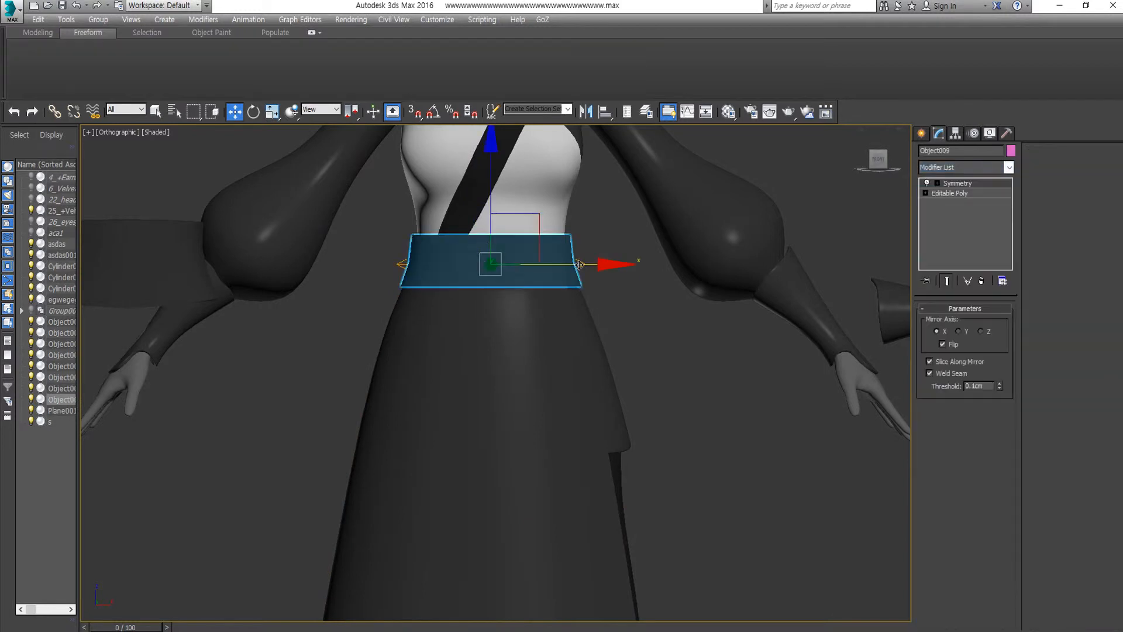
pyautogui.click(964, 167)
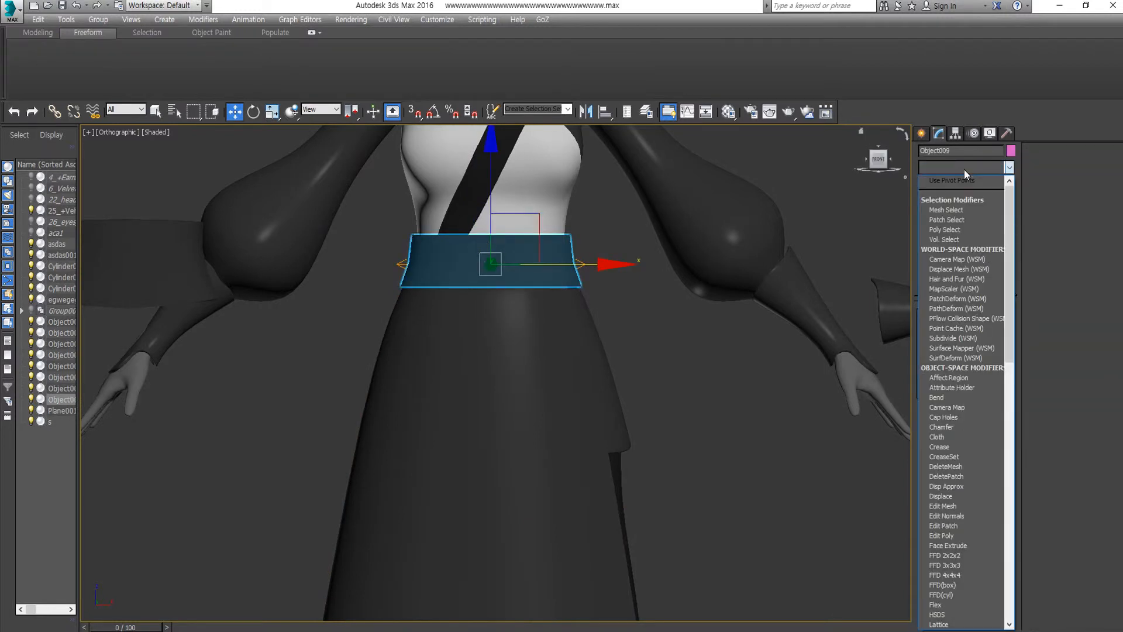
pyautogui.click(963, 169)
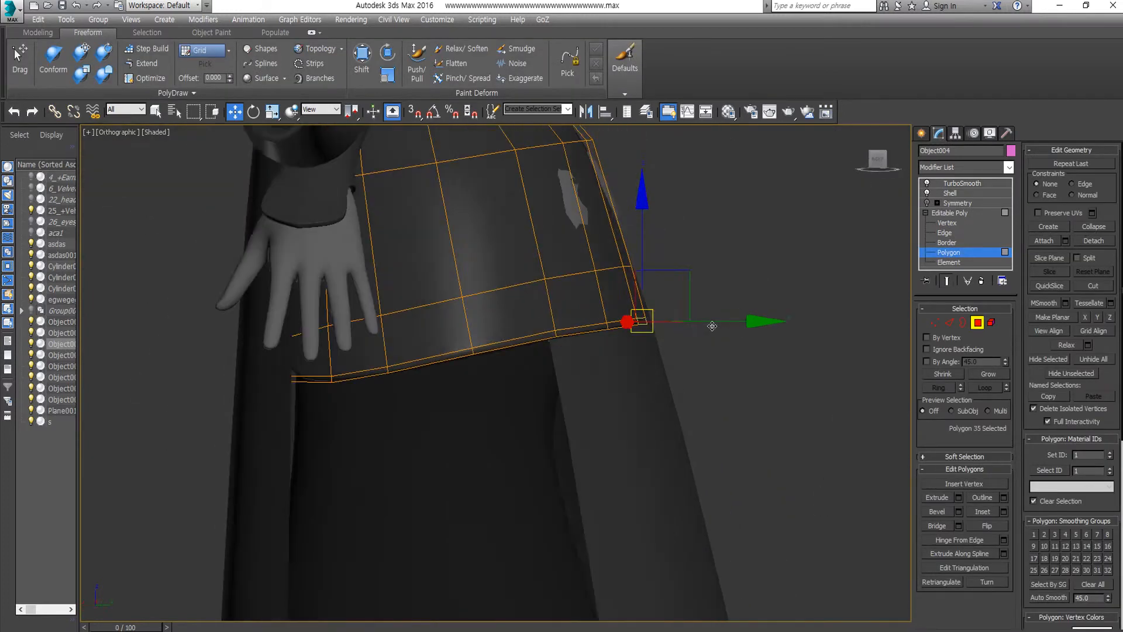
# - Try cutting and collapsing edges at the hip panel's lower back corner
pyautogui.keyDown('alt'); pyautogui.moveTo(712, 325); pyautogui.dragTo(663, 338, button='middle'); pyautogui.keyUp('alt')
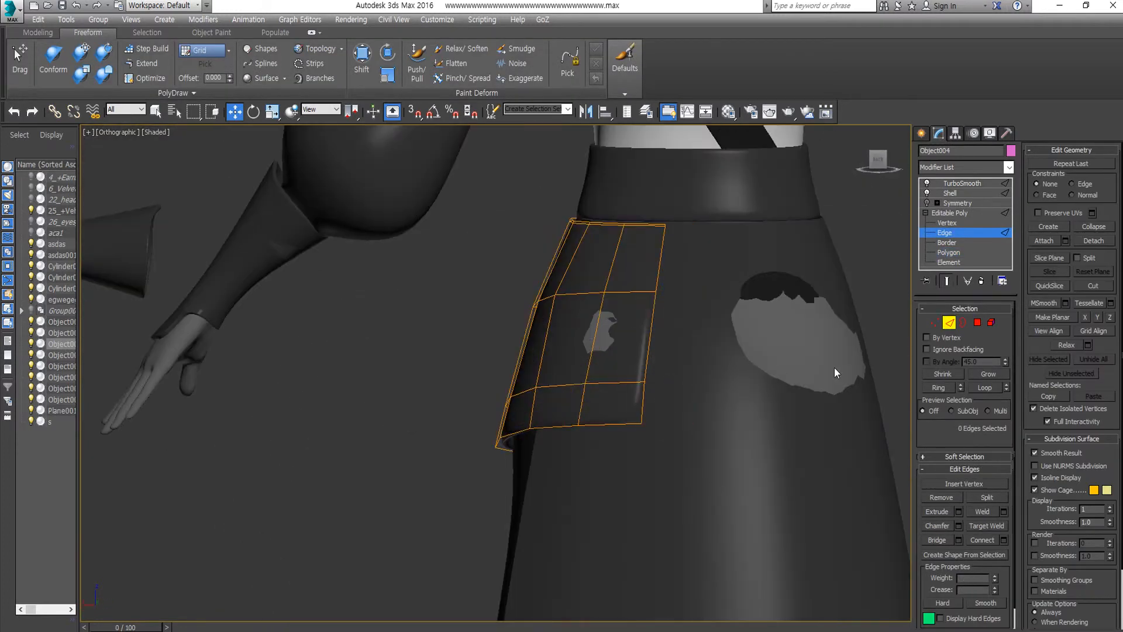
pyautogui.keyDown('alt'); pyautogui.moveTo(834, 368); pyautogui.dragTo(649, 365, button='middle'); pyautogui.keyUp('alt')
pyautogui.scroll(3, 650, 366)
pyautogui.hotkey('alt', 'c')
pyautogui.keyDown('ctrl'); pyautogui.click(696, 443); pyautogui.keyUp('ctrl')
pyautogui.hotkey('ctrl', 'alt', 'c')
pyautogui.scroll(-3, 718, 403)
# - Try adding a vertical edge loop near the hip panel's back end by connecting a ring of edges
pyautogui.keyDown('alt'); pyautogui.moveTo(702, 398); pyautogui.dragTo(673, 394, button='middle'); pyautogui.keyUp('alt')
pyautogui.click(651, 293)
pyautogui.hotkey('alt', 'r')
pyautogui.hotkey('ctrl', 'shift', 'e')
pyautogui.hotkey('ctrl', 'z')
pyautogui.hotkey('ctrl', 'z')
pyautogui.hotkey('alt', 'r')
pyautogui.hotkey('ctrl', 'shift', 'e')
pyautogui.scroll(3, 614, 304)
pyautogui.scroll(-3, 673, 392)
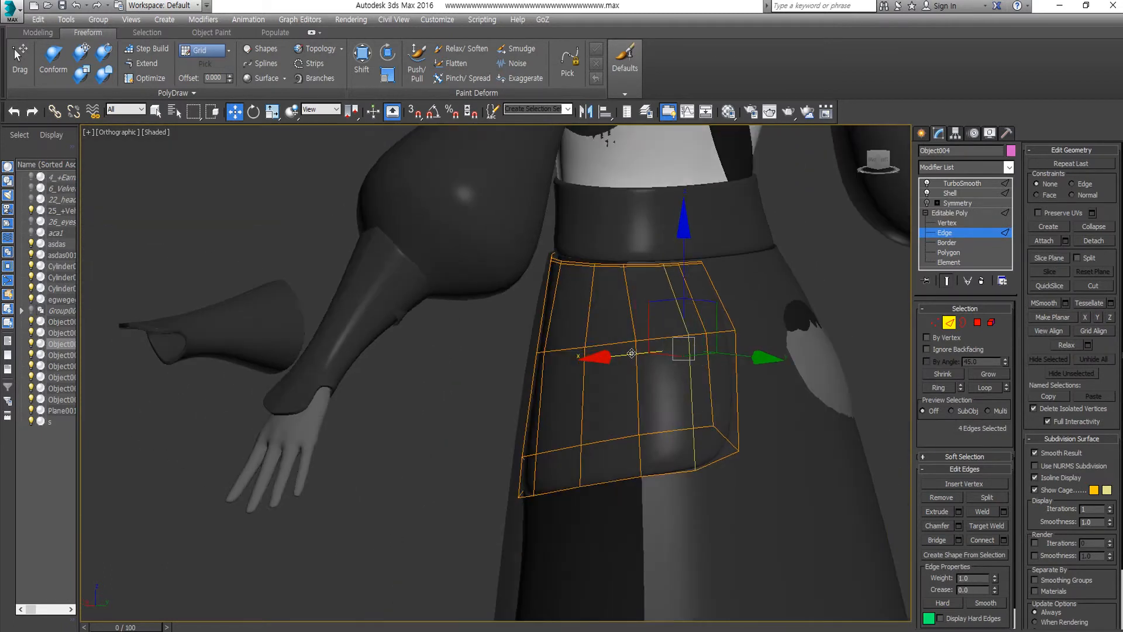
# - Try shifting the added vertical edge loop on the hip panel and turn on the Edge constraint
pyautogui.moveTo(631, 353); pyautogui.dragTo(624, 355)
pyautogui.keyDown('alt'); pyautogui.moveTo(623, 354); pyautogui.dragTo(607, 260, button='middle'); pyautogui.keyUp('alt')
pyautogui.scroll(2, 614, 281)
pyautogui.moveTo(642, 345); pyautogui.dragTo(663, 358)
pyautogui.scroll(-3, 667, 378)
pyautogui.keyDown('alt'); pyautogui.moveTo(658, 315); pyautogui.dragTo(738, 374, button='middle'); pyautogui.keyUp('alt')
pyautogui.hotkey('shift', 'x')
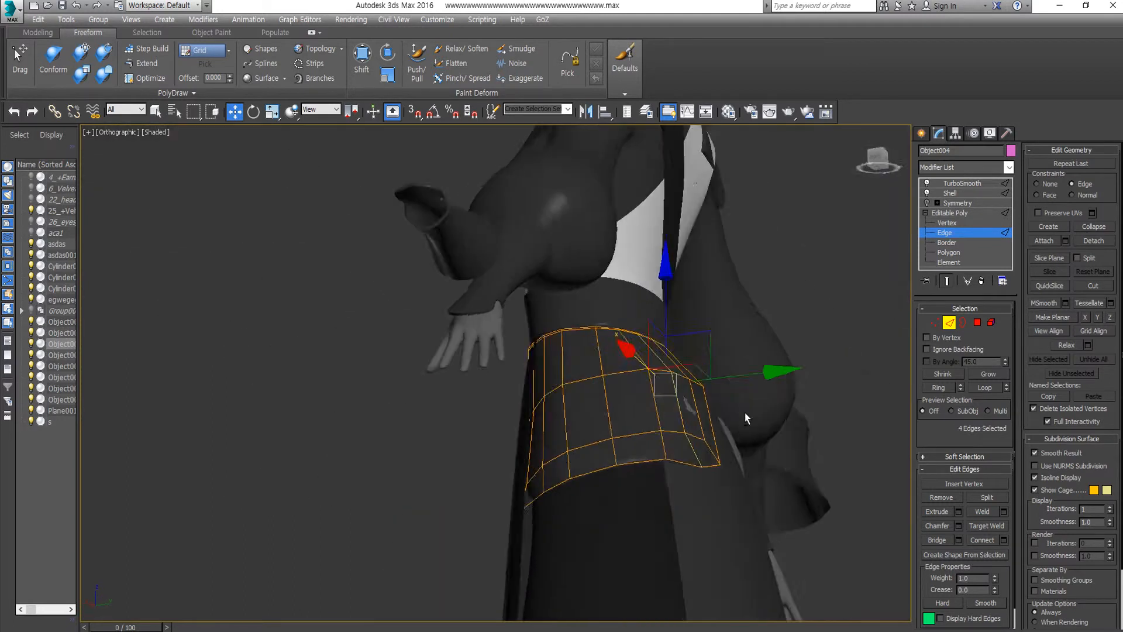
# - Try deleting the selected geometry around the hip panel's back end
pyautogui.keyDown('alt'); pyautogui.moveTo(745, 412); pyautogui.dragTo(679, 433, button='middle'); pyautogui.keyUp('alt')
pyautogui.moveTo(788, 514); pyautogui.dragTo(672, 314)
pyautogui.press('Delete')
pyautogui.moveTo(673, 314)
pyautogui.keyDown('alt'); pyautogui.mouseDown(button='middle')
pyautogui.moveTo(638, 375)
pyautogui.moveTo(688, 346)
pyautogui.mouseUp(button='middle'); pyautogui.keyUp('alt')
pyautogui.click(687, 433)
pyautogui.scroll(3, 688, 434)
pyautogui.press('Delete')
# - Insert a vertical edge loop close to the hip panel's back edge with Swift Loop
pyautogui.press('5')
pyautogui.scroll(-3, 683, 433)
pyautogui.click(667, 394)
pyautogui.scroll(-2, 666, 394)
pyautogui.hotkey('alt', '1')
pyautogui.scroll(3, 691, 339)
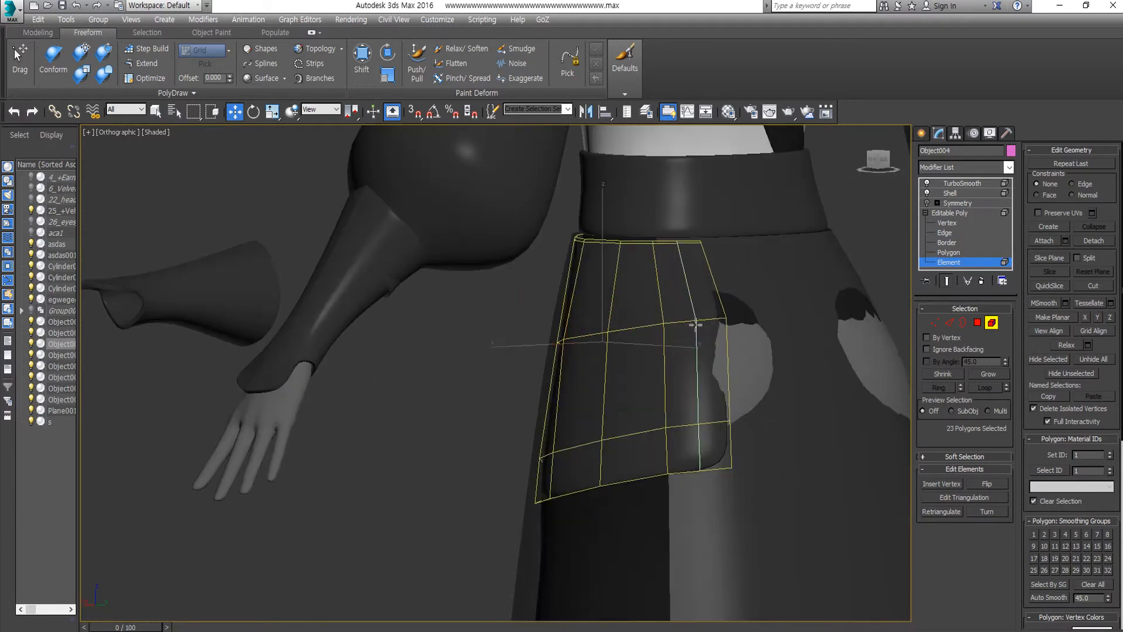
pyautogui.click(694, 323)
pyautogui.rightClick(694, 323)
# - Collapse the short edges at the hip panel's lower back corner into a diagonal corner
pyautogui.scroll(2, 730, 430)
pyautogui.press('2')
pyautogui.click(729, 468)
pyautogui.keyDown('ctrl'); pyautogui.click(721, 481); pyautogui.keyUp('ctrl')
pyautogui.hotkey('ctrl', 'alt', 'c')
# - Connect the horizontal edges beside the hip panel's back corner with a new vertical edge loop
pyautogui.keyDown('alt'); pyautogui.moveTo(722, 481); pyautogui.dragTo(771, 453, button='middle'); pyautogui.keyUp('alt')
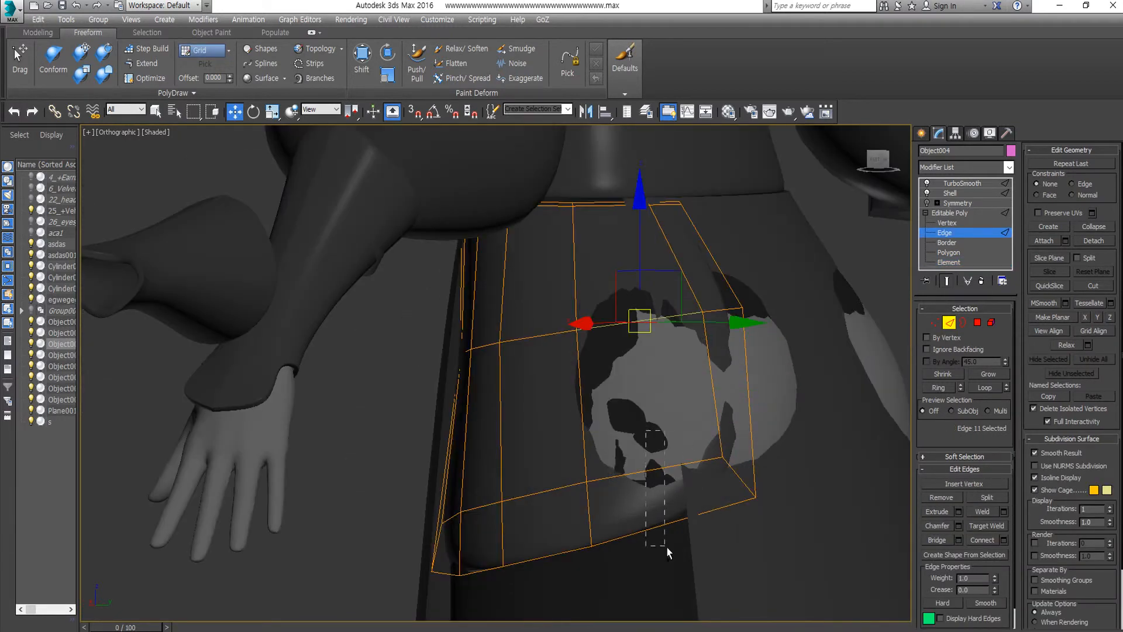
pyautogui.moveTo(666, 548); pyautogui.dragTo(667, 548)
pyautogui.hotkey('ctrl', 'shift', 'e')
pyautogui.keyDown('alt'); pyautogui.moveTo(612, 231); pyautogui.dragTo(663, 518, button='middle'); pyautogui.keyUp('alt')
# - Move the bottom vertex beside the hip panel's back corner to round off the hem
pyautogui.press('1')
pyautogui.scroll(2, 665, 520)
pyautogui.click(689, 543)
pyautogui.hotkey('shift', 'x')
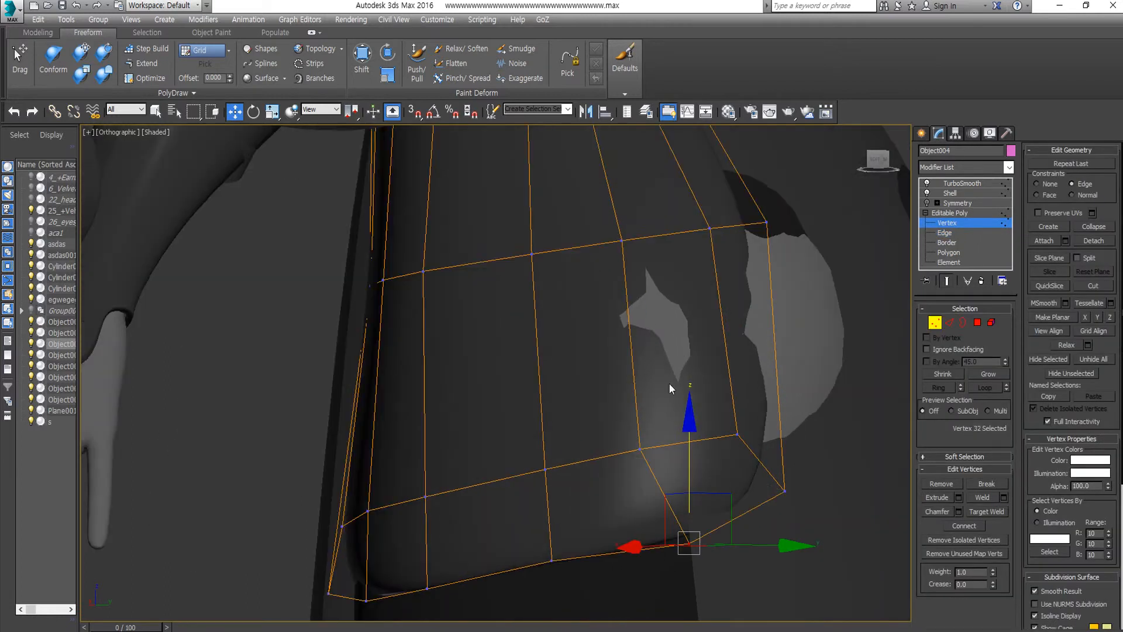
pyautogui.moveTo(707, 480); pyautogui.dragTo(681, 486)
pyautogui.scroll(-2, 681, 486)
pyautogui.keyDown('alt'); pyautogui.moveTo(681, 486); pyautogui.dragTo(744, 319, button='middle'); pyautogui.keyUp('alt')
# - Inspect the polygons and reshaped lower back corner of the hip panel
pyautogui.press('4')
pyautogui.click(712, 479)
pyautogui.scroll(-3, 744, 319)
pyautogui.click(979, 325)
pyautogui.click(714, 431)
pyautogui.click(702, 404)
pyautogui.keyDown('alt'); pyautogui.moveTo(702, 403); pyautogui.dragTo(709, 441, button='middle'); pyautogui.keyUp('alt')
# - Reposition the hip panel's hem vertices in the side view so the lower edge follows a smooth downward curve
pyautogui.press('1')
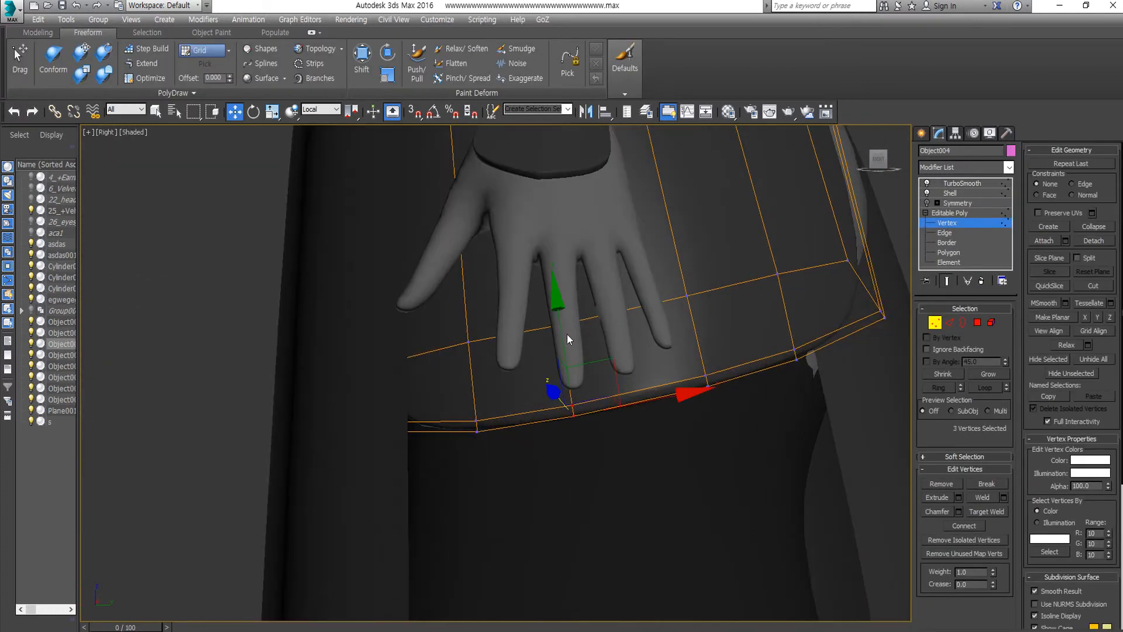
pyautogui.moveTo(567, 338); pyautogui.dragTo(597, 337, button='middle')
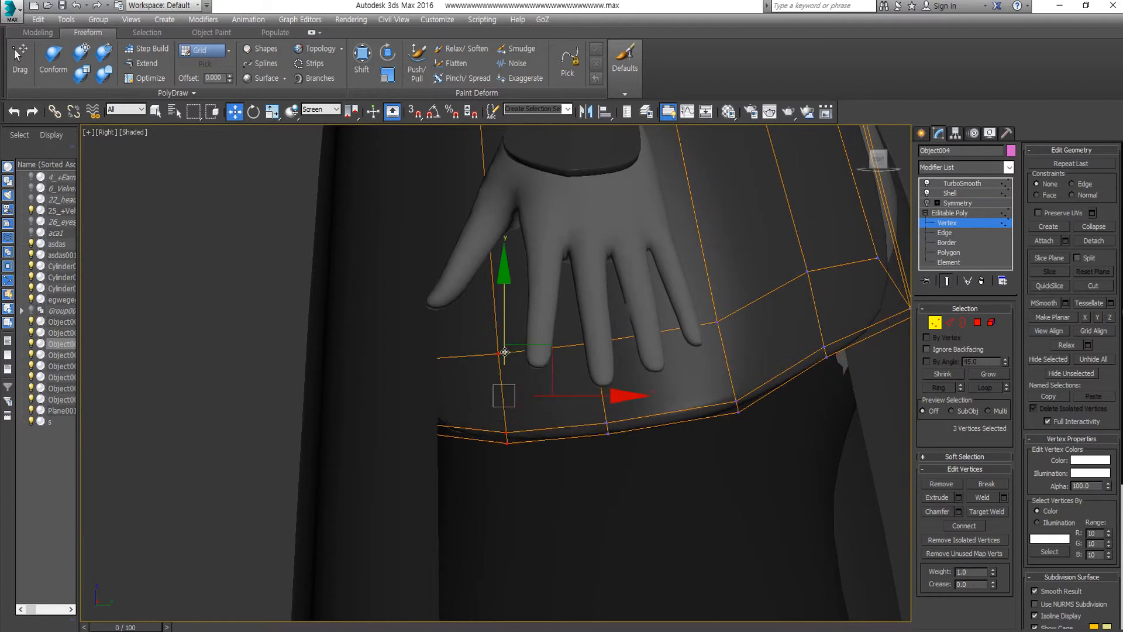
pyautogui.moveTo(504, 352); pyautogui.dragTo(330, 379, button='middle')
pyautogui.click(654, 311)
pyautogui.scroll(-3, 662, 325)
pyautogui.scroll(3, 474, 360)
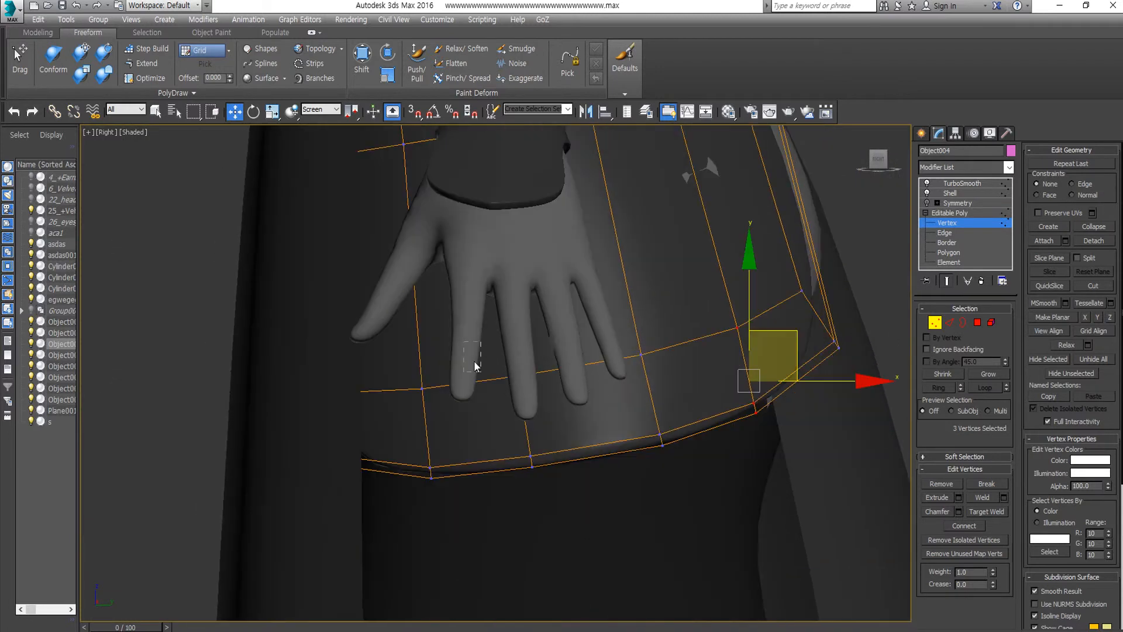
pyautogui.moveTo(618, 387); pyautogui.dragTo(656, 372, button='middle')
pyautogui.click(466, 374)
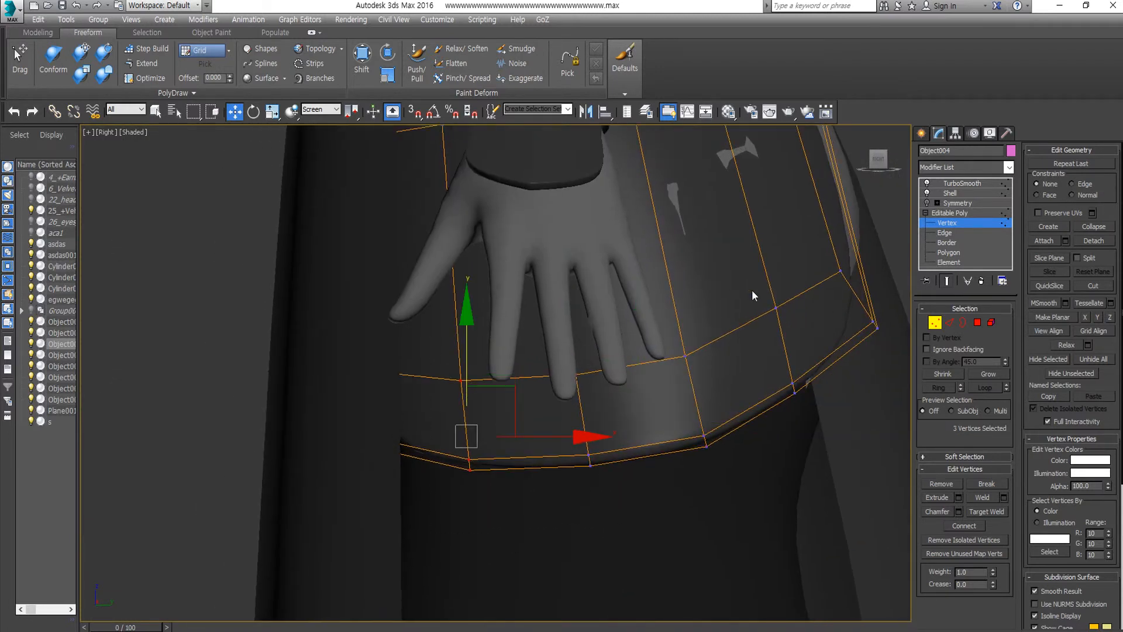
pyautogui.scroll(-3, 906, 332)
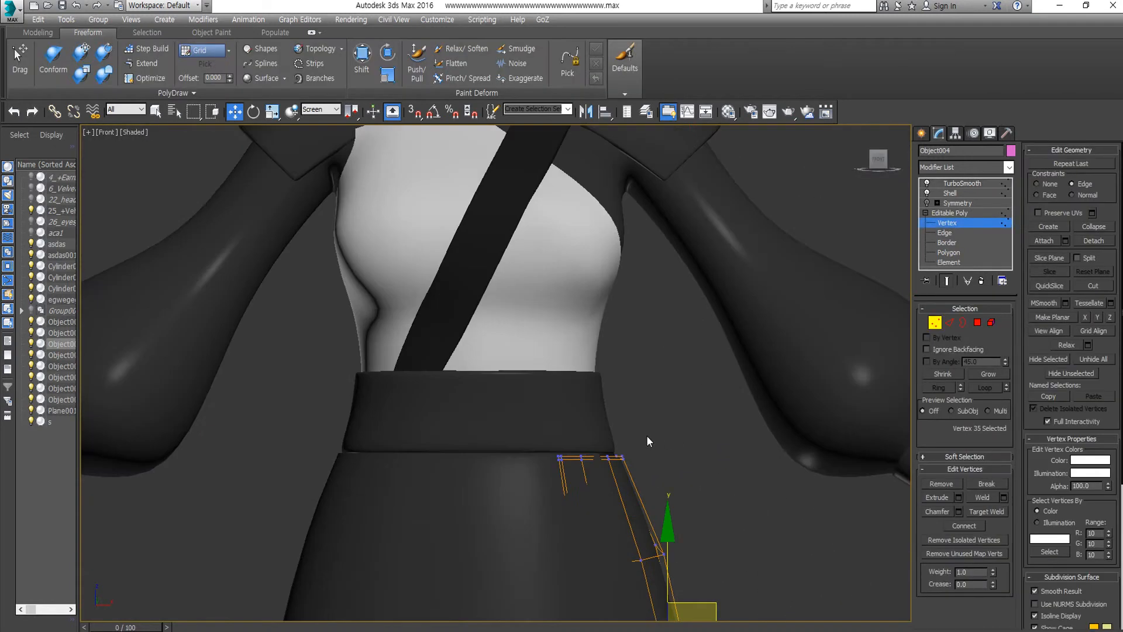
# - Check the skirt and hip panel from several angles and select the waistband in the front view
pyautogui.scroll(3, 646, 435)
pyautogui.moveTo(653, 347); pyautogui.dragTo(607, 136, button='middle')
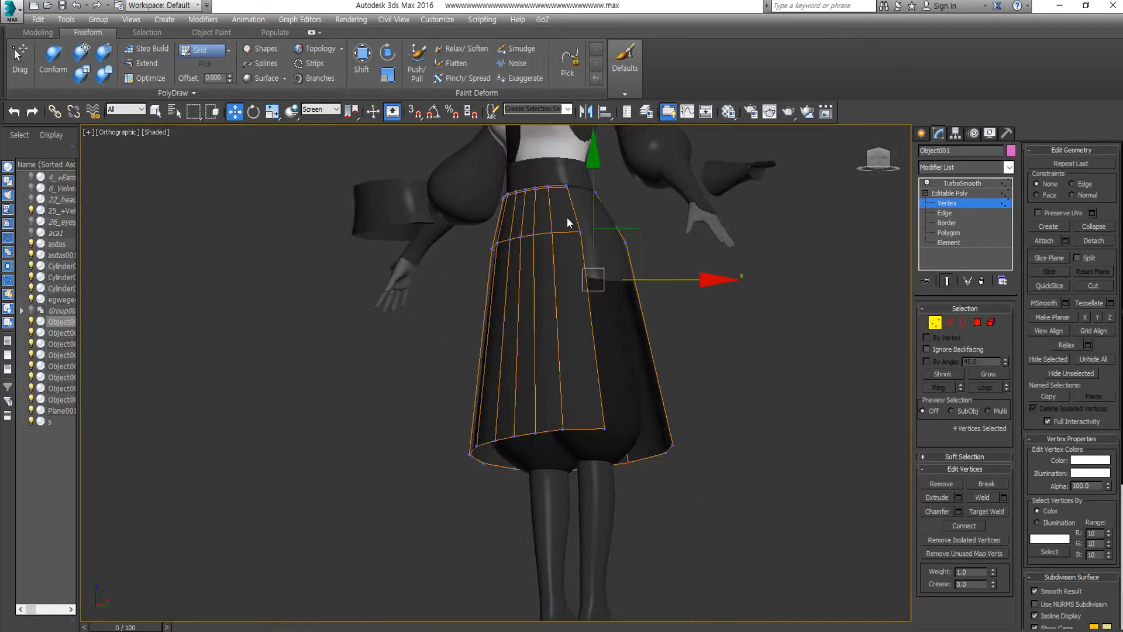
pyautogui.keyDown('alt'); pyautogui.moveTo(544, 257); pyautogui.dragTo(559, 300, button='middle'); pyautogui.keyUp('alt')
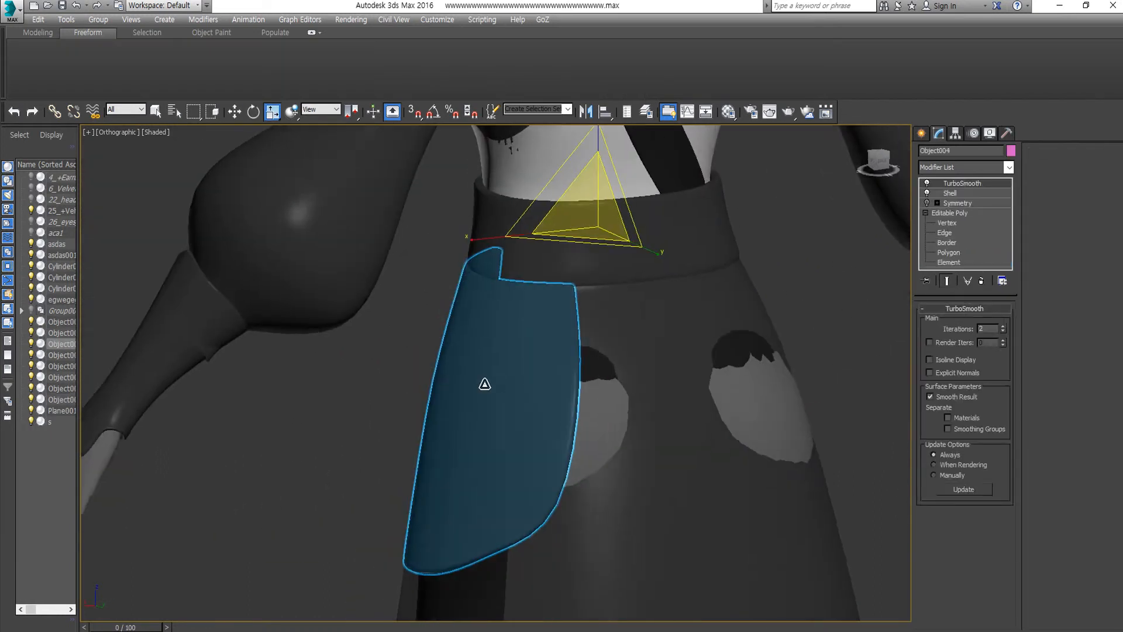
pyautogui.moveTo(877, 161); pyautogui.dragTo(868, 177)
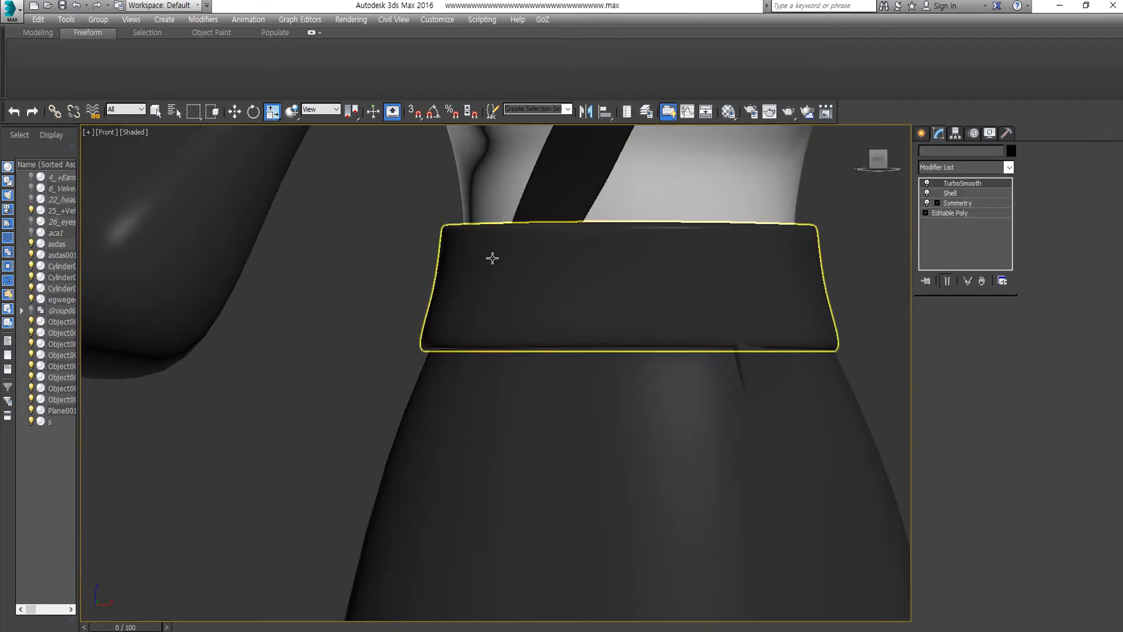
pyautogui.click(492, 256)
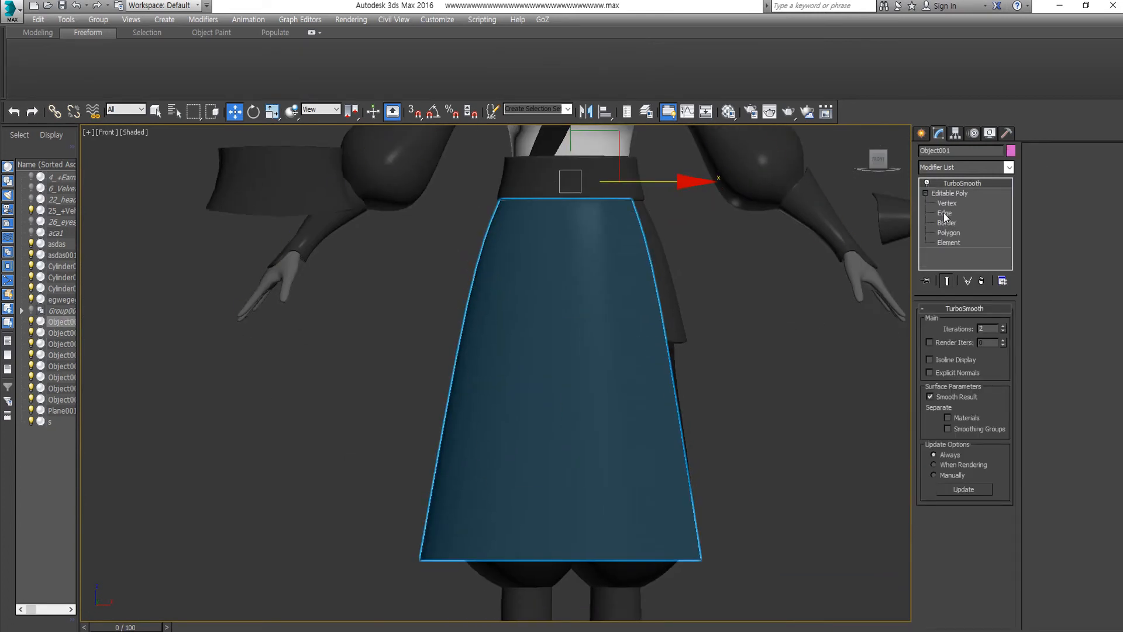
# - Remove the skirt's faces over the character's left hip and leg to open that side
pyautogui.click(945, 215)
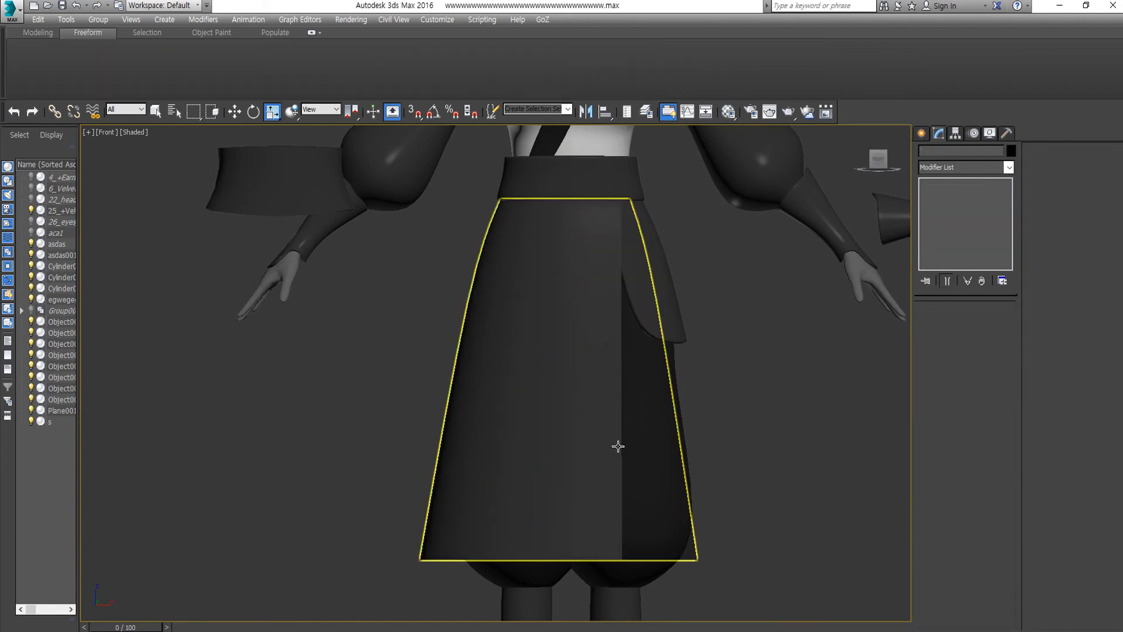
pyautogui.click(633, 428)
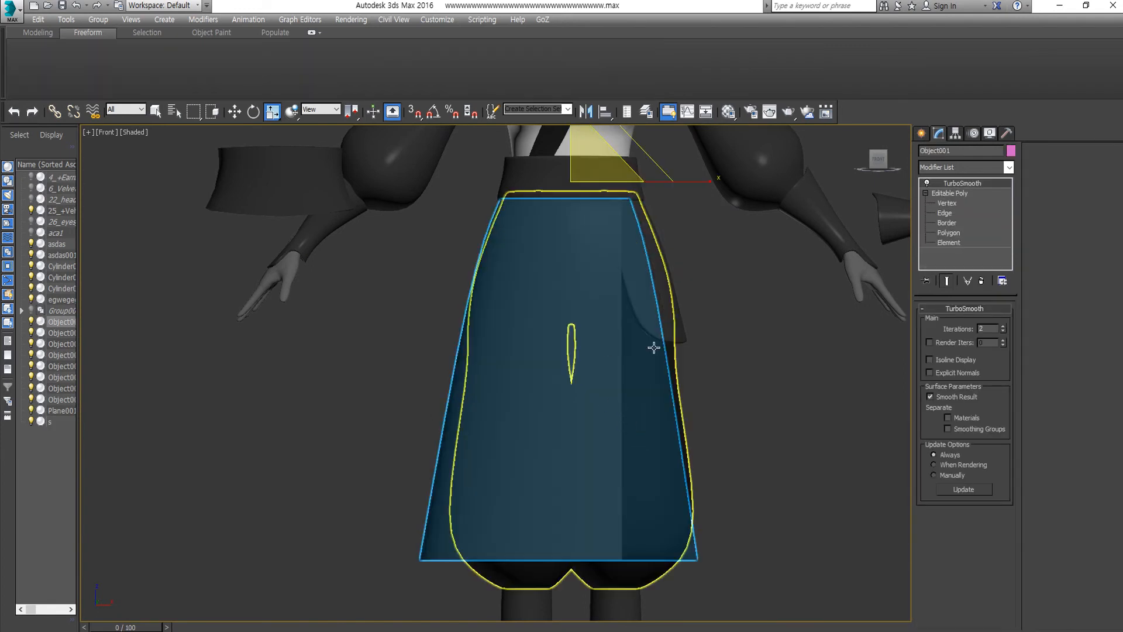
pyautogui.press('k')
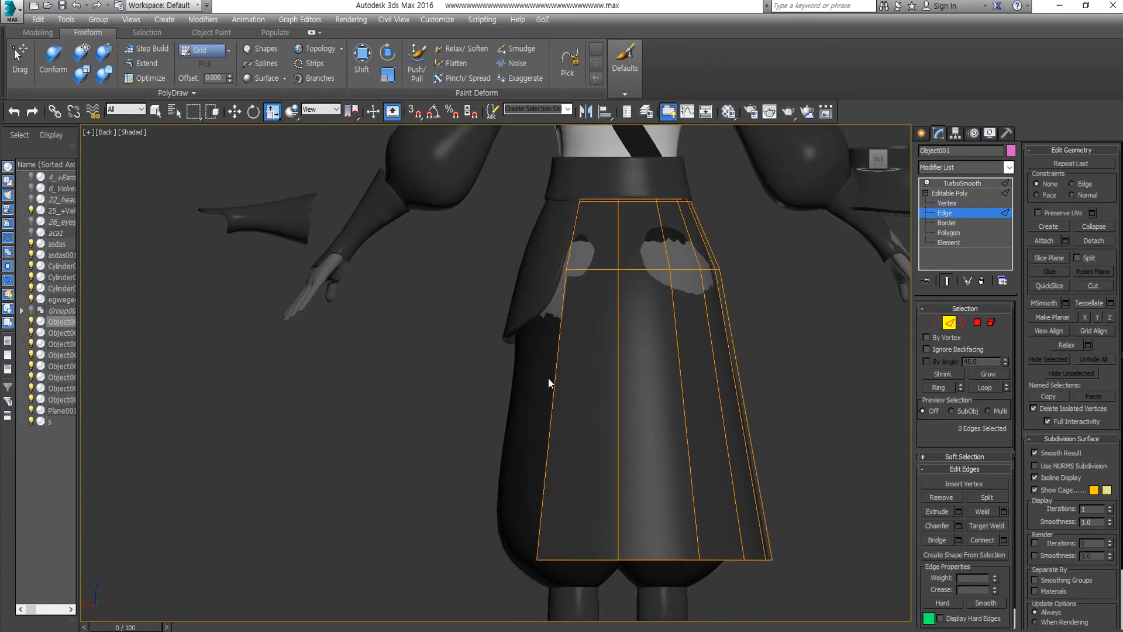